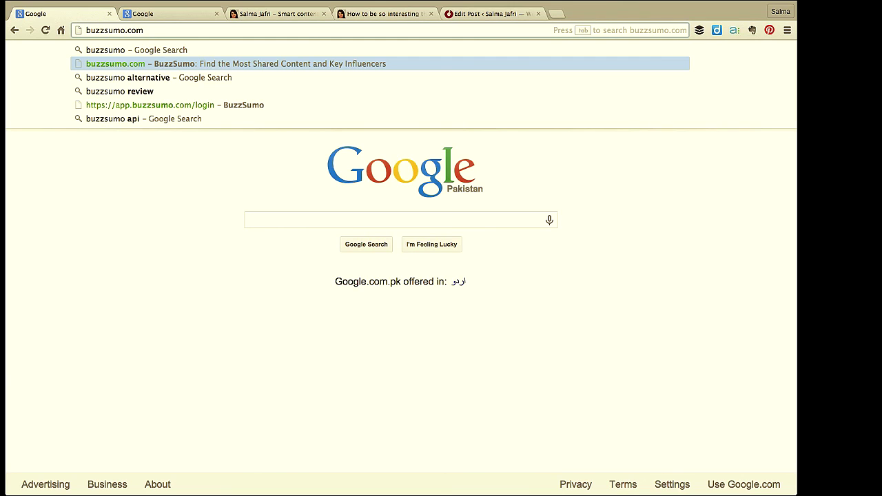
Go to buzzsumo.com and search its content for the topic "how to be interesting"
key("Return")
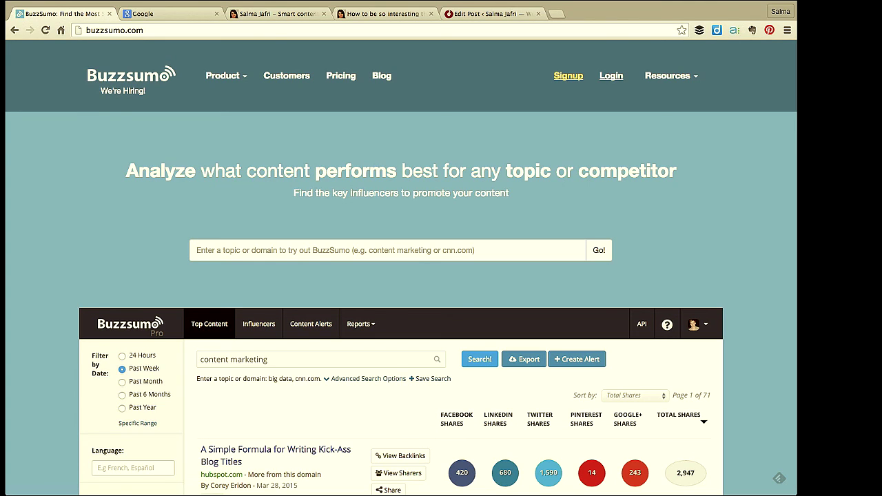
left_click(252, 246)
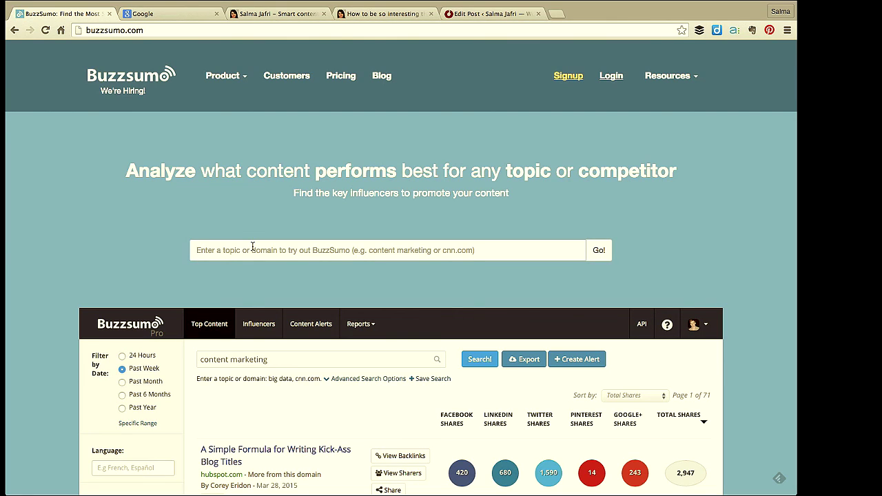
left_click(252, 246)
type("how to be interesting")
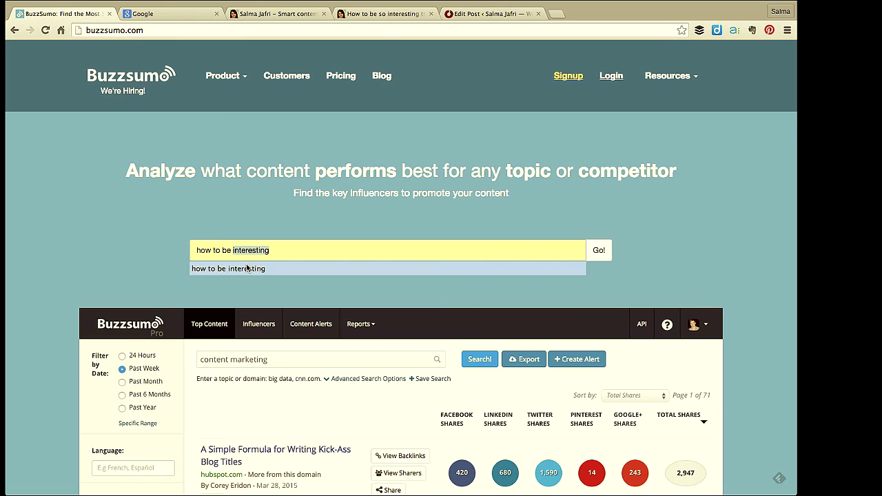
left_click(246, 268)
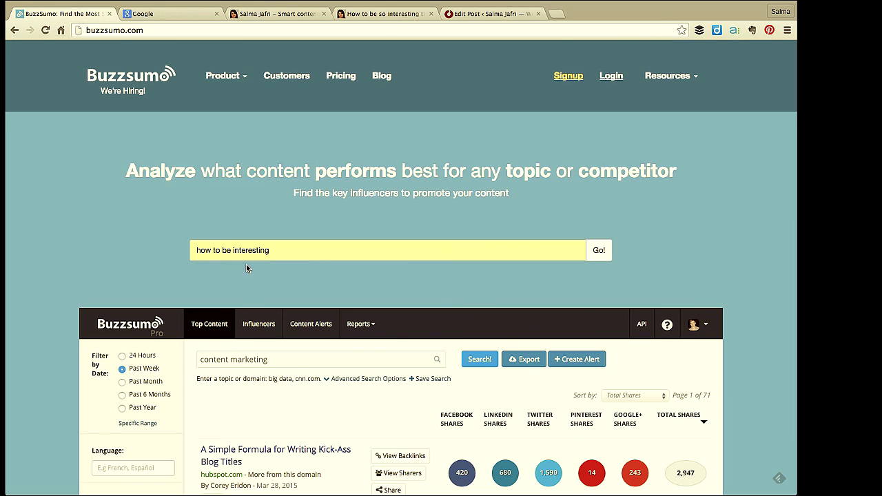
left_click(598, 255)
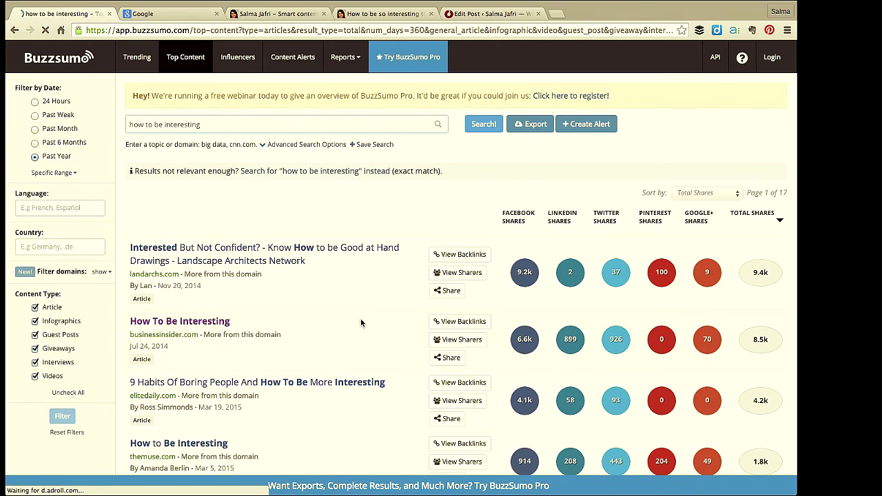
Look through the most shared content and open the businessinsider.com article "How To Be Interesting"
scroll(360, 318, "down", 1)
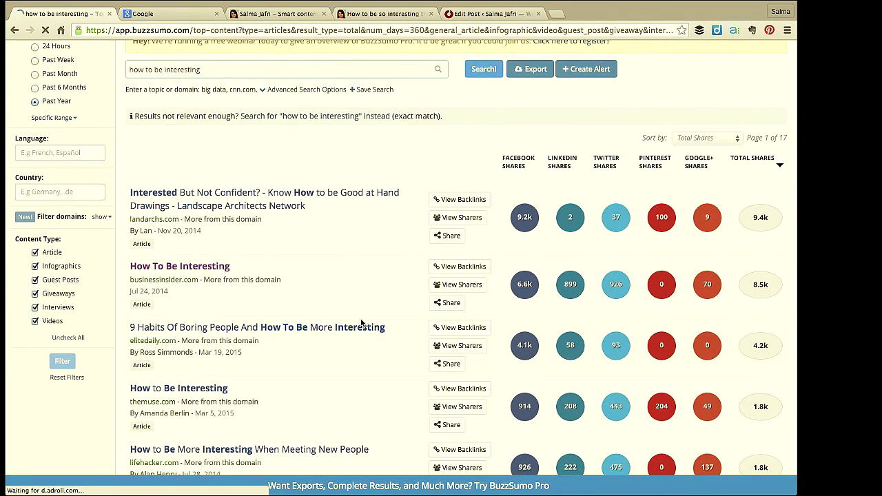
scroll(361, 322, "down", 1)
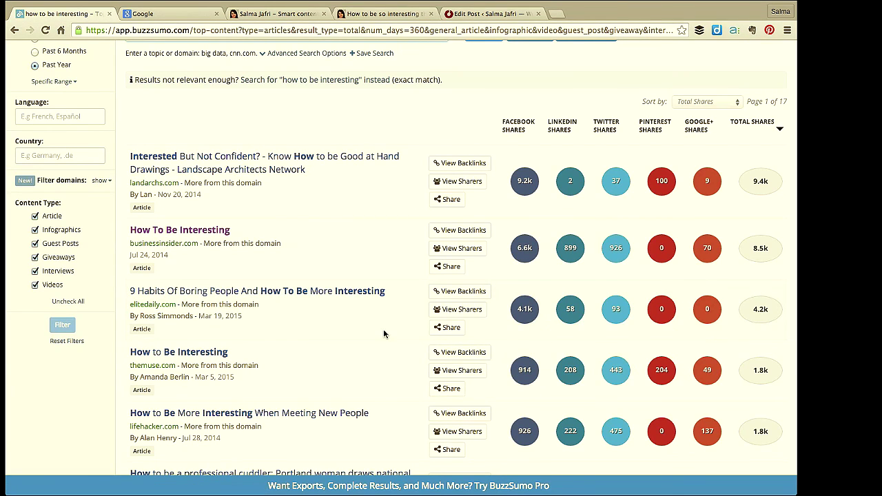
scroll(384, 335, "down", 1)
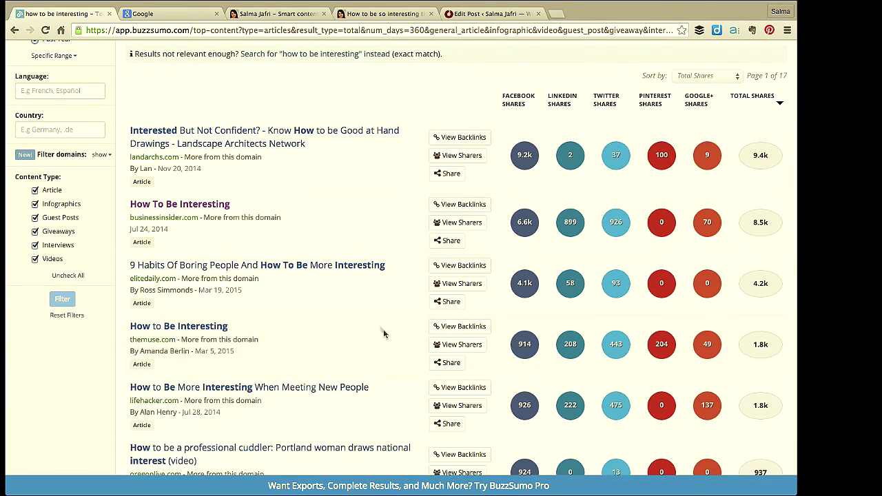
scroll(334, 303, "down", 3)
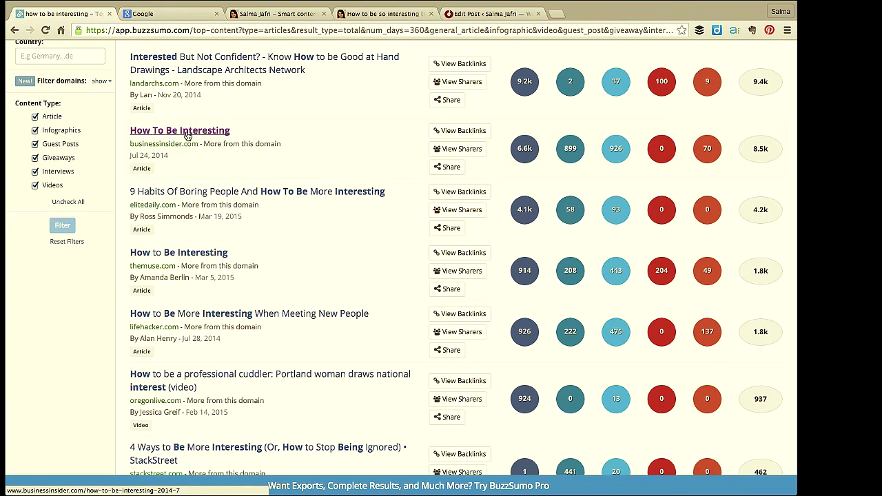
left_click(187, 131)
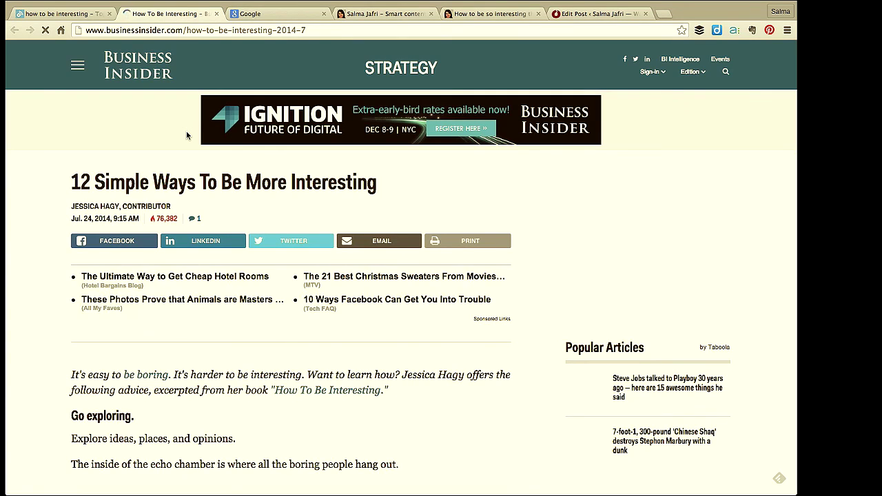
Skim the article's tips and sketches, and return to the BuzzSumo results to review the share figures
scroll(100, 268, "down", 1)
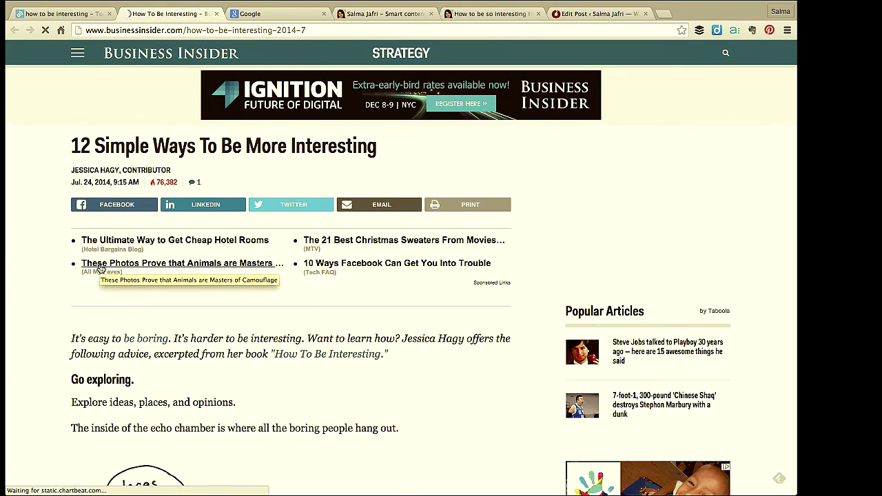
scroll(100, 269, "down", 3)
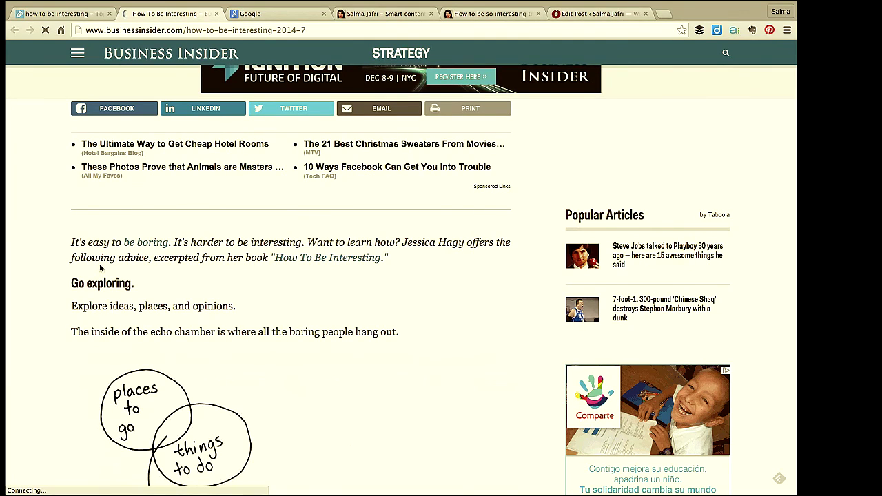
scroll(99, 267, "down", 10)
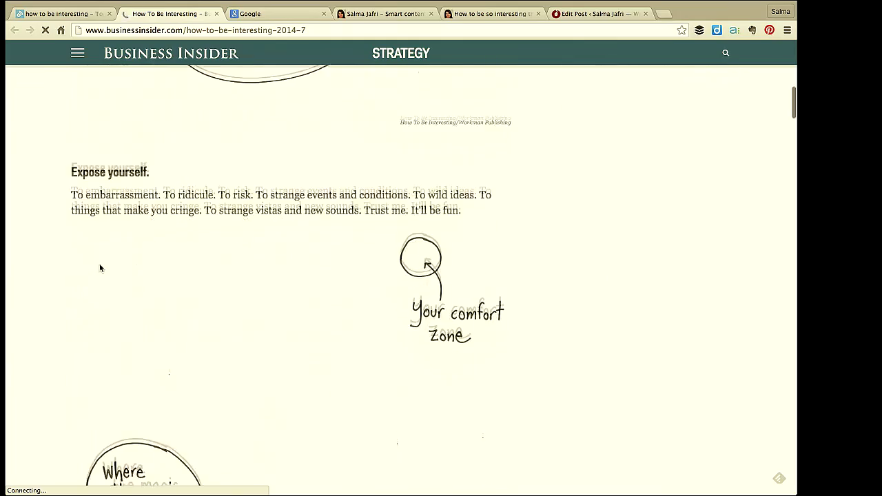
scroll(99, 268, "down", 5)
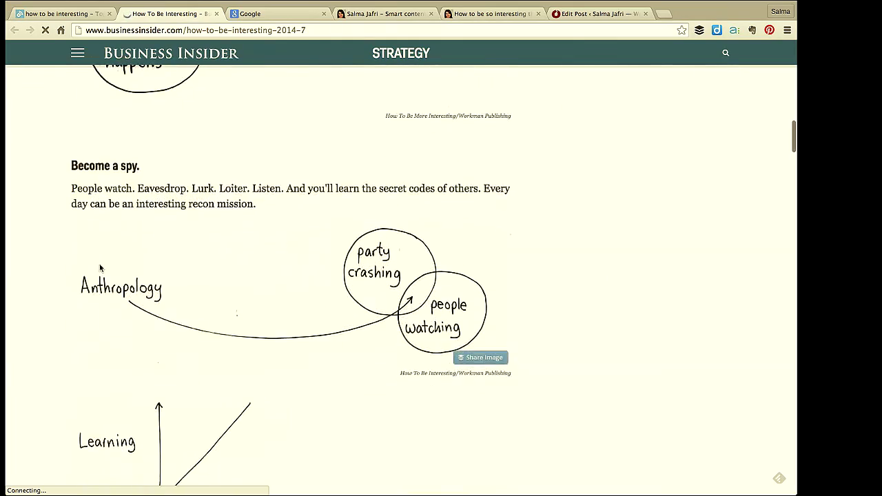
scroll(99, 267, "down", 8)
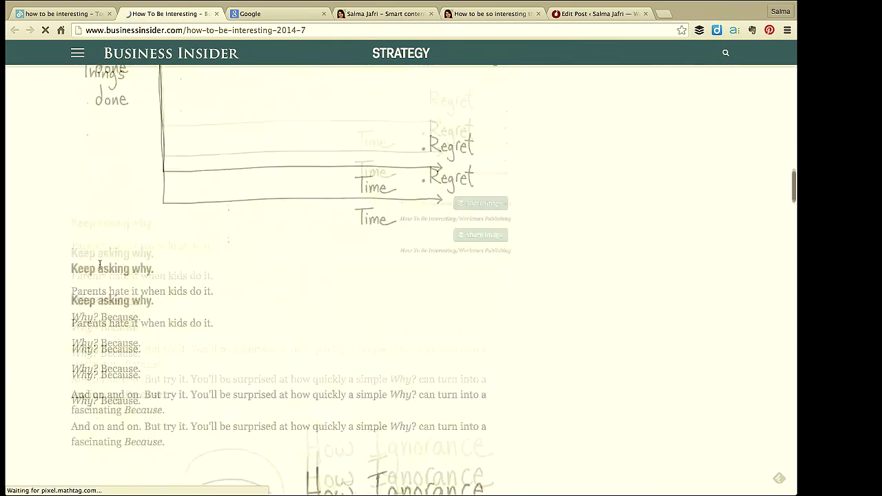
scroll(99, 268, "down", 12)
scroll(99, 268, "up", 3)
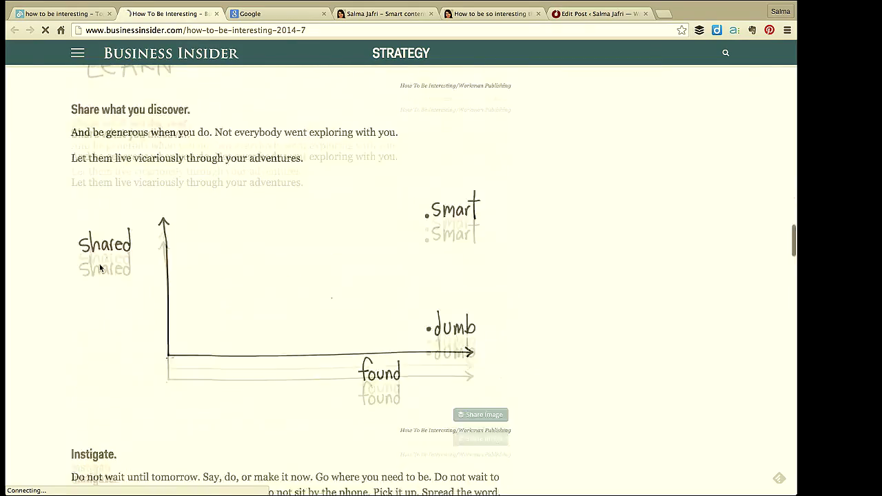
scroll(100, 267, "down", 10)
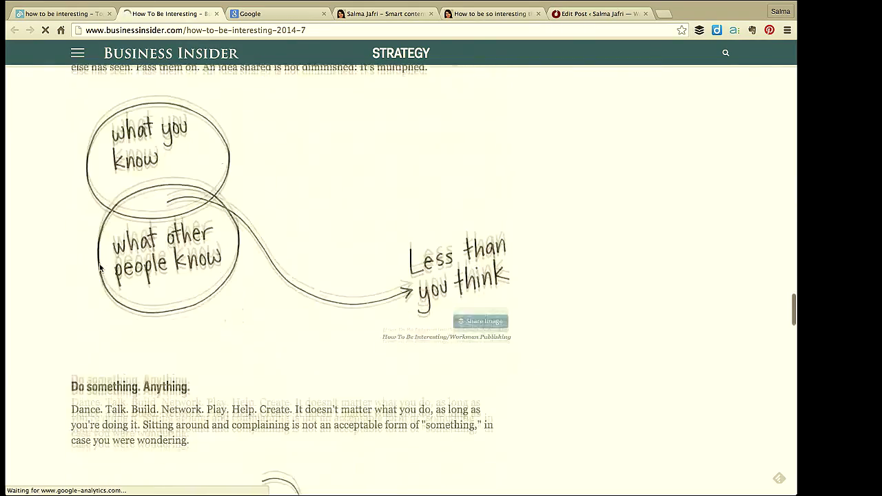
scroll(99, 267, "down", 3)
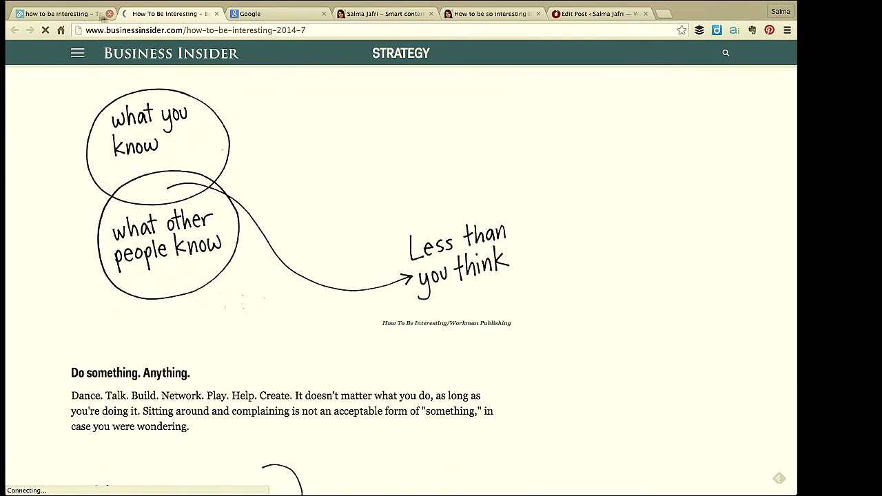
left_click(76, 13)
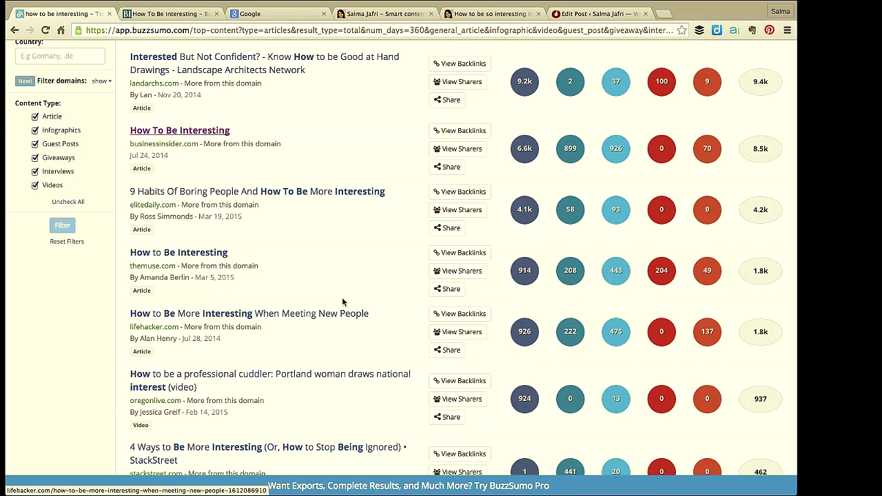
scroll(384, 266, "up", 3)
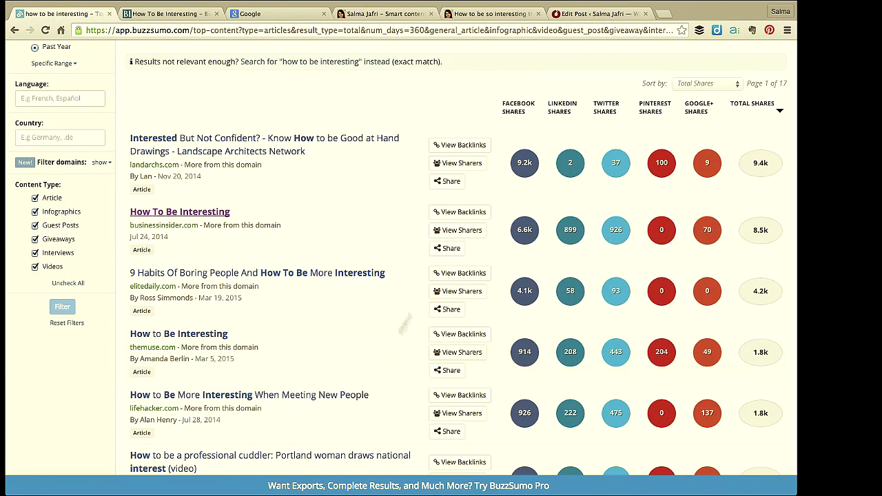
Load coschedule.com/headline-analyzer in the browser tab that shows the Google home page
left_click(283, 14)
left_click(276, 31)
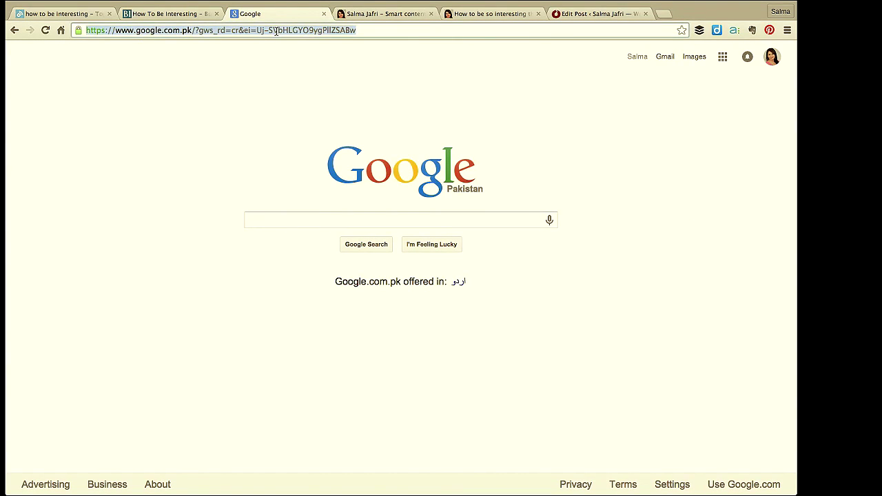
type("coschedule.com/headline-analyzer")
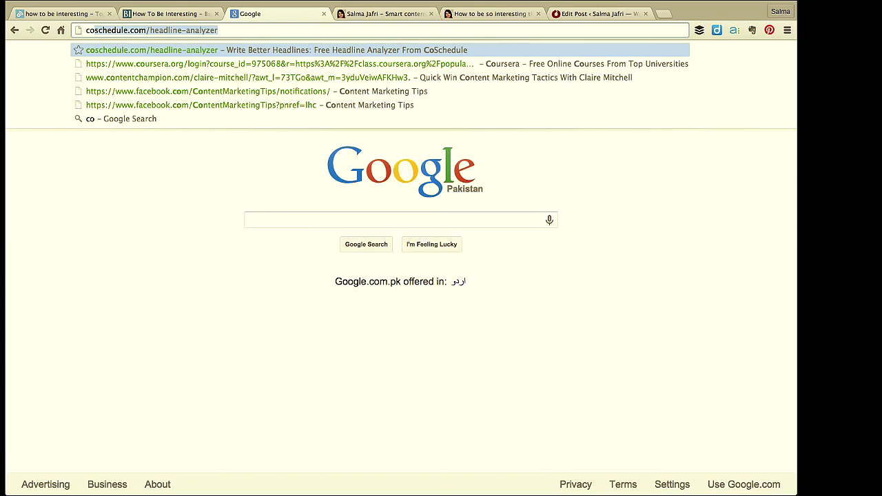
left_click(331, 30)
key("Return")
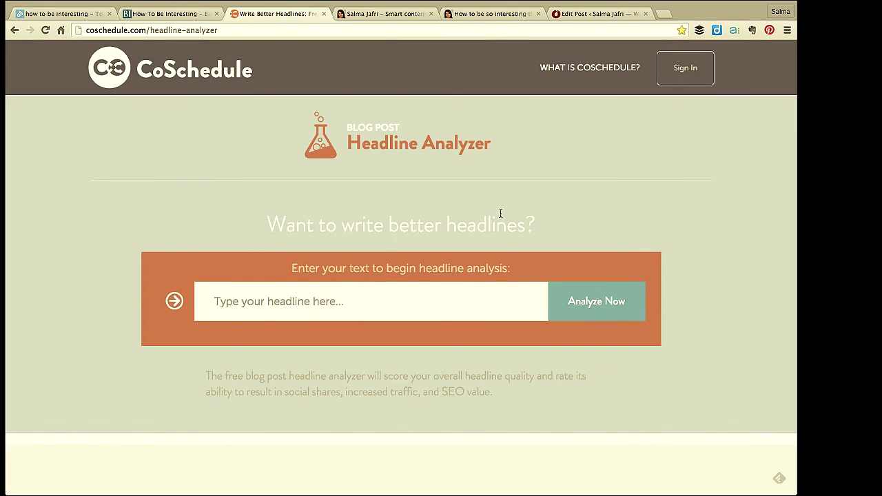
Analyze the headline "how to be interesting" in the Headline Analyzer
left_click(451, 307)
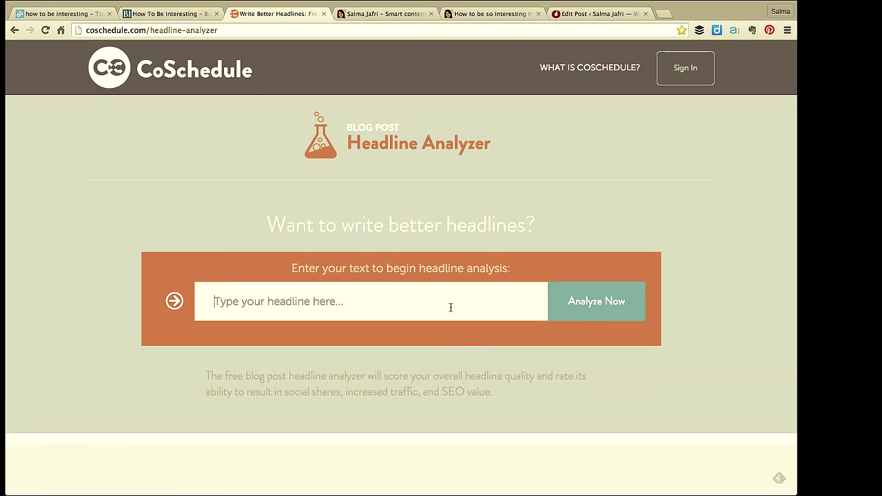
type("how to")
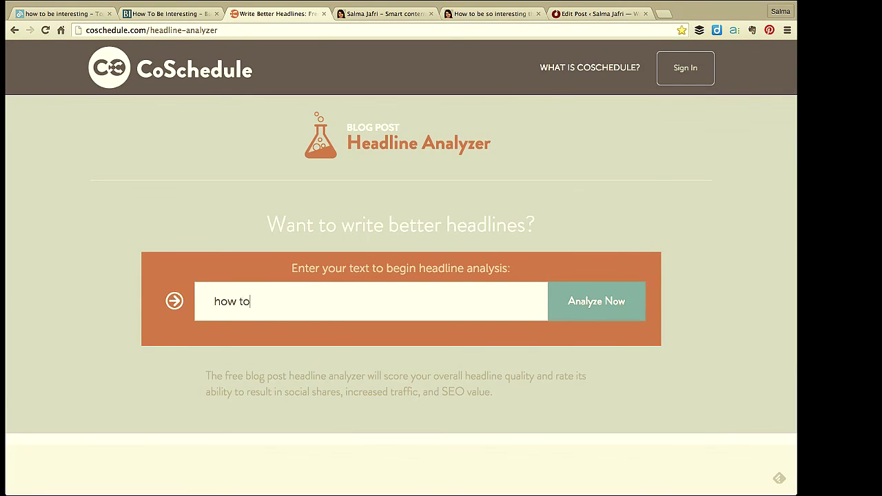
type(" be interesting")
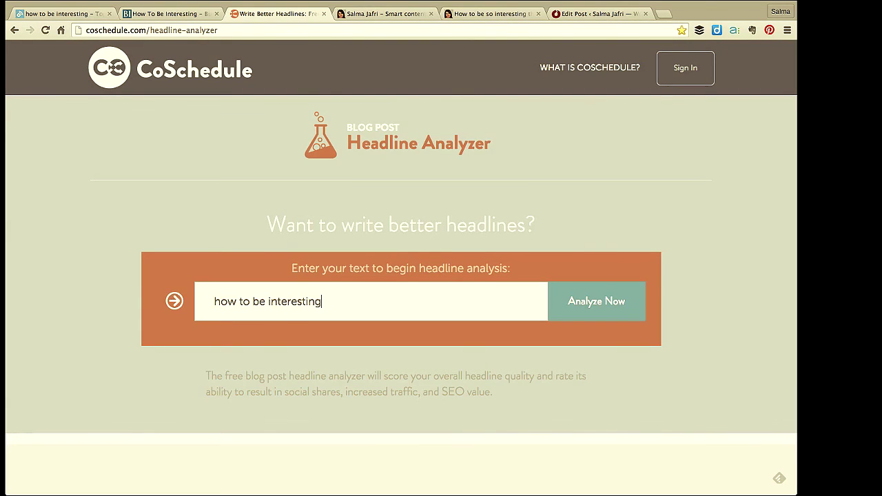
left_click(612, 301)
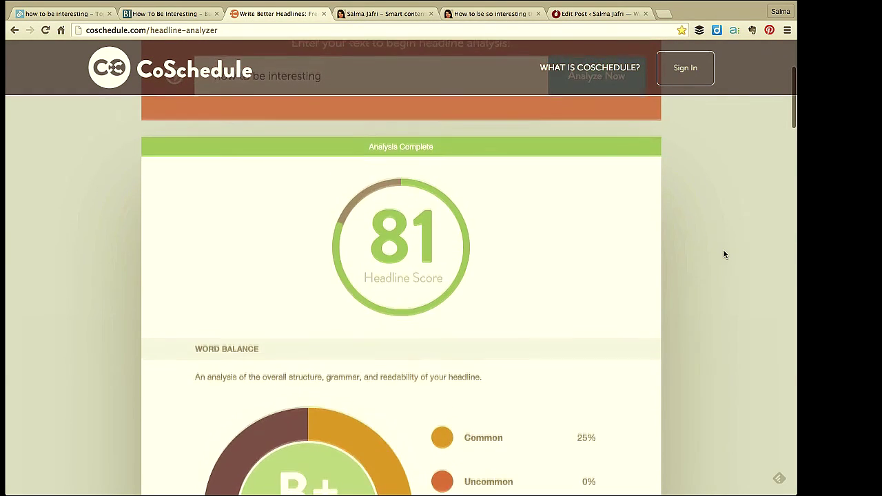
Examine the headline score, the word balance chart with its emotional and power categories, and the word lists beneath it
scroll(724, 254, "down", 6)
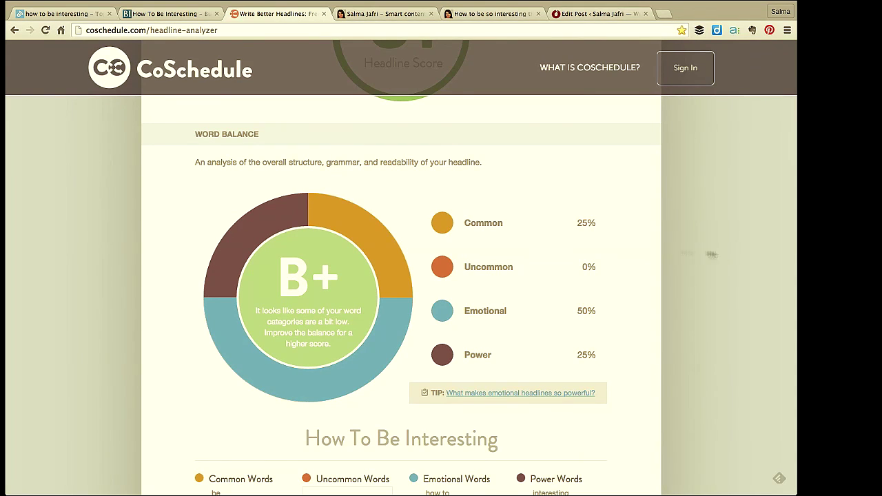
mouse_move(507, 233)
mouse_move(604, 319)
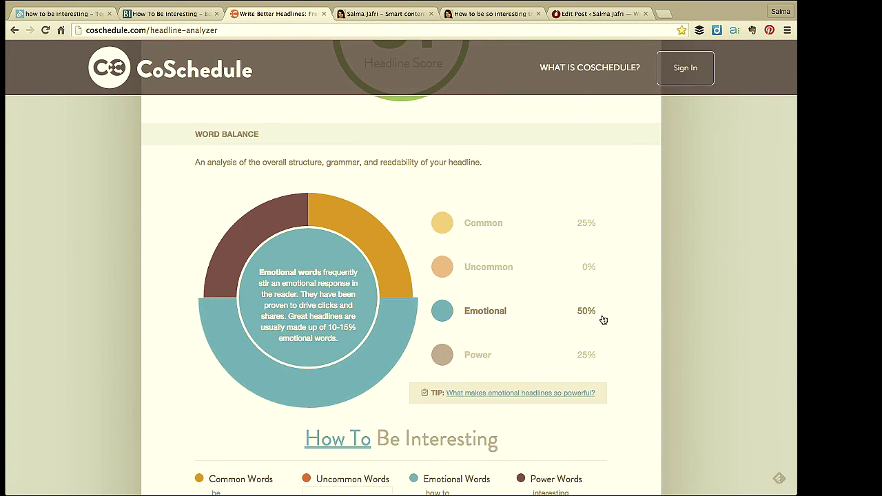
mouse_move(565, 368)
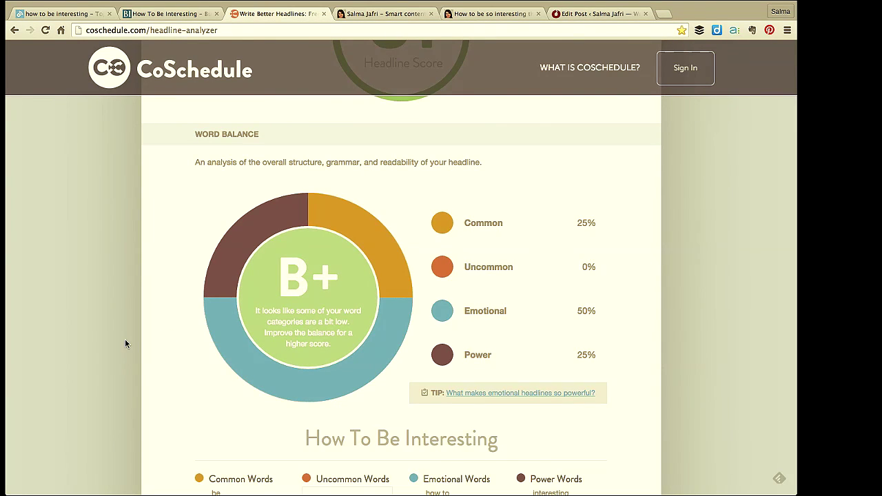
scroll(125, 342, "down", 2)
scroll(125, 338, "down", 3)
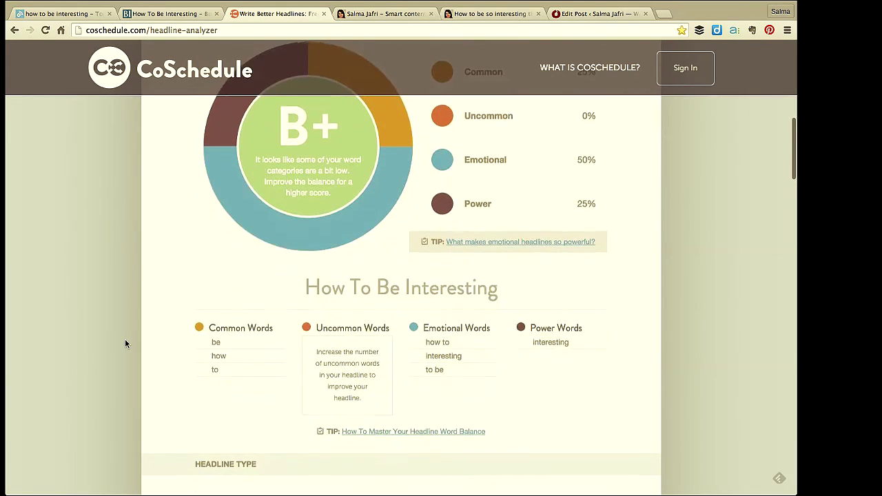
scroll(125, 338, "up", 3)
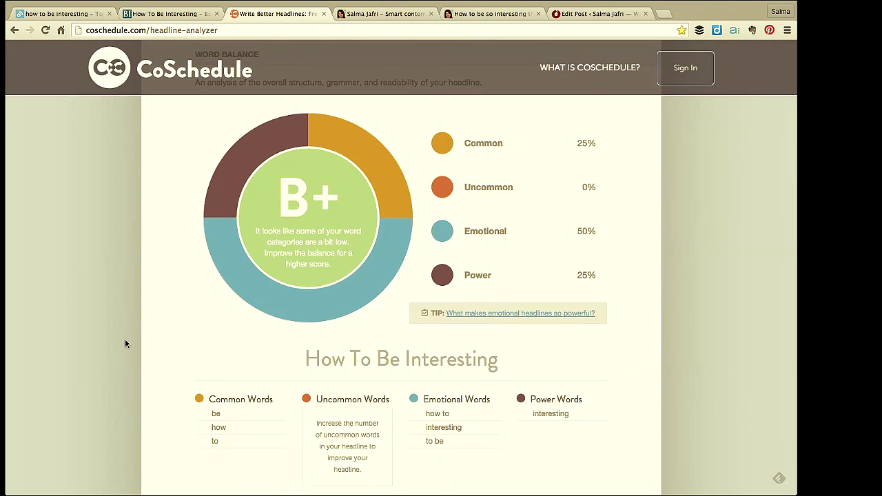
scroll(125, 339, "up", 4)
scroll(124, 343, "up", 3)
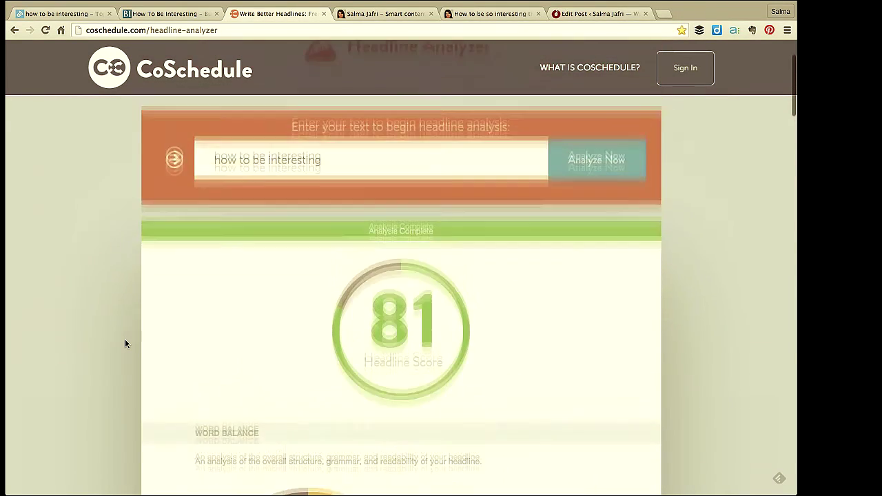
Replace "how to" with "3 ways to" so the headline reads "3 ways to be interesting", and analyze it
left_click(388, 208)
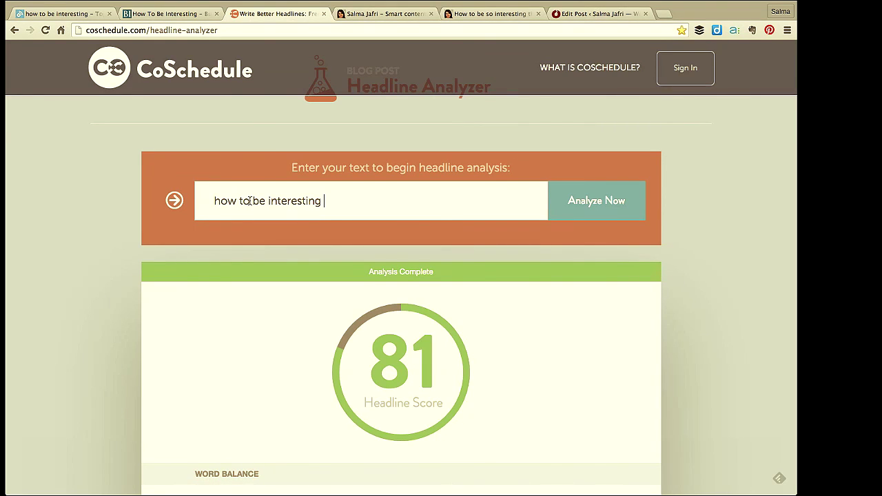
left_click_drag(250, 200, 213, 201)
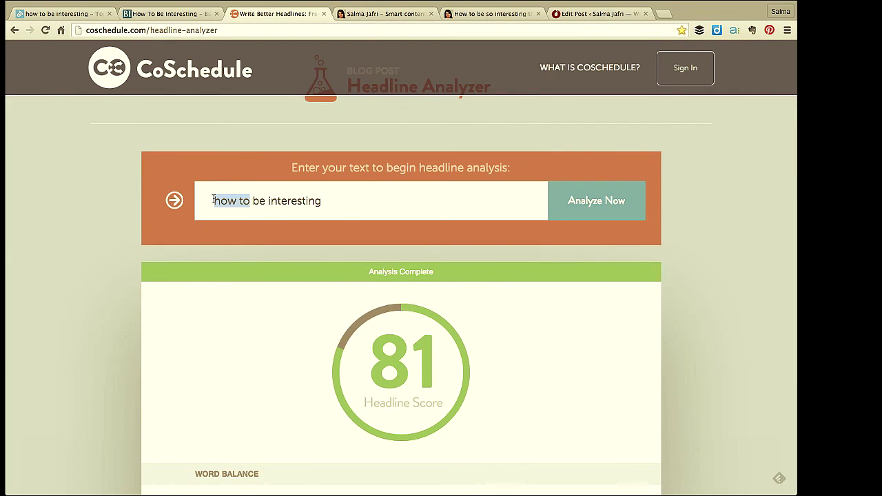
type("3 ways")
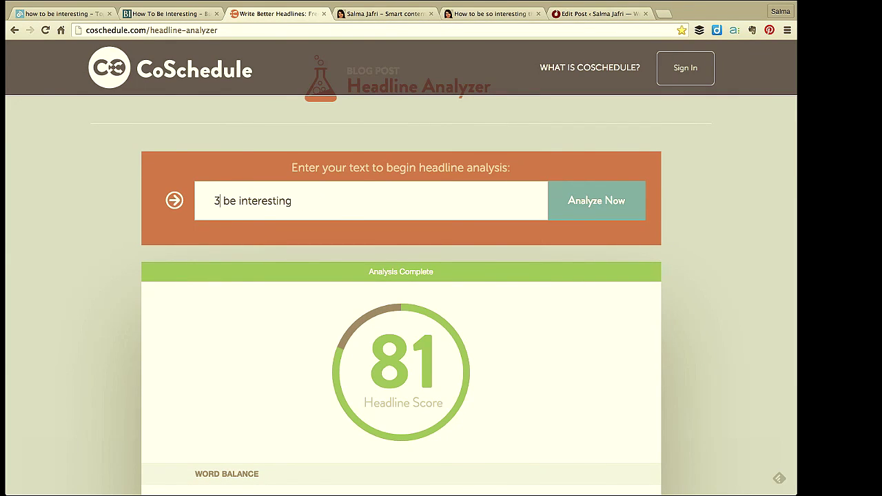
type(" to")
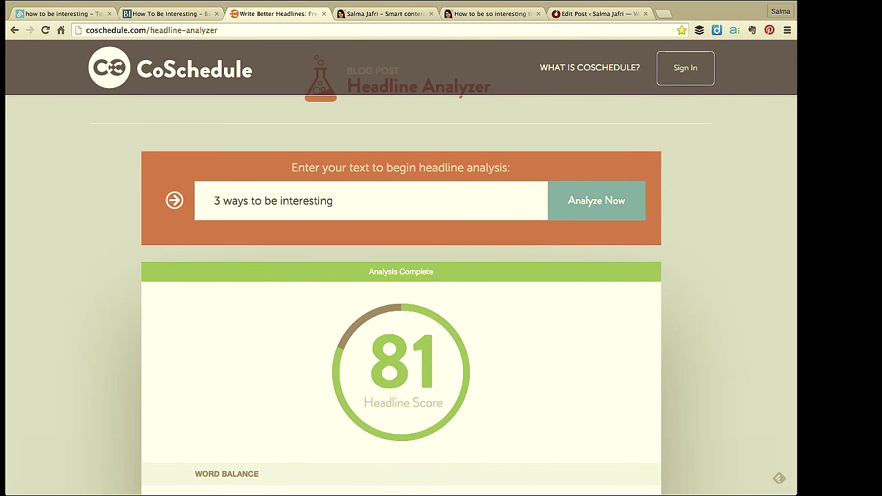
key("Right")
key("Right")
key("Right")
key("Right")
key("Right")
key("Right")
key("Right")
key("Right")
key("Right")
key("Return")
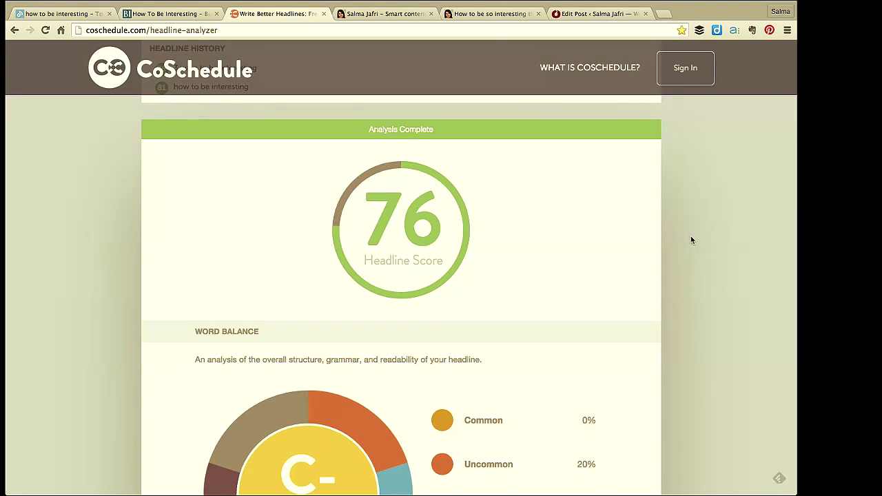
Examine the word balance, headline type and length analysis for "3 ways to be interesting", and return to the headline entry
scroll(691, 240, "down", 5)
scroll(692, 239, "down", 2)
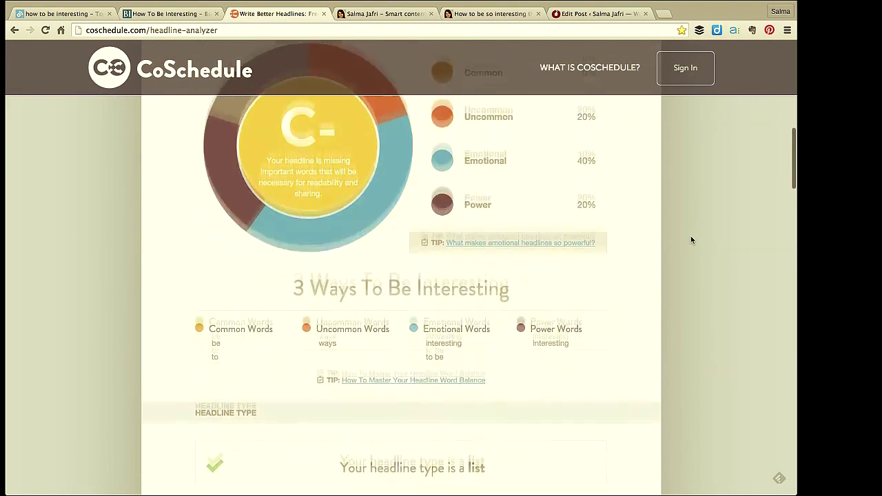
scroll(691, 240, "up", 3)
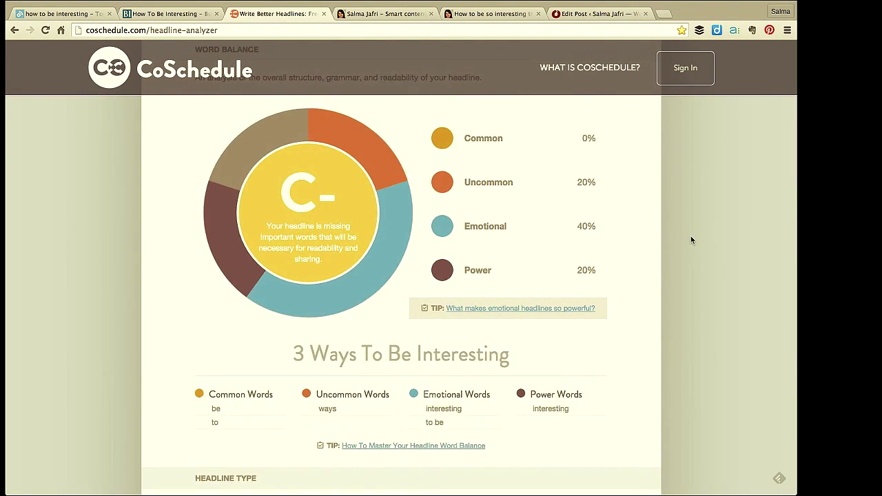
scroll(692, 240, "down", 5)
scroll(691, 240, "down", 3)
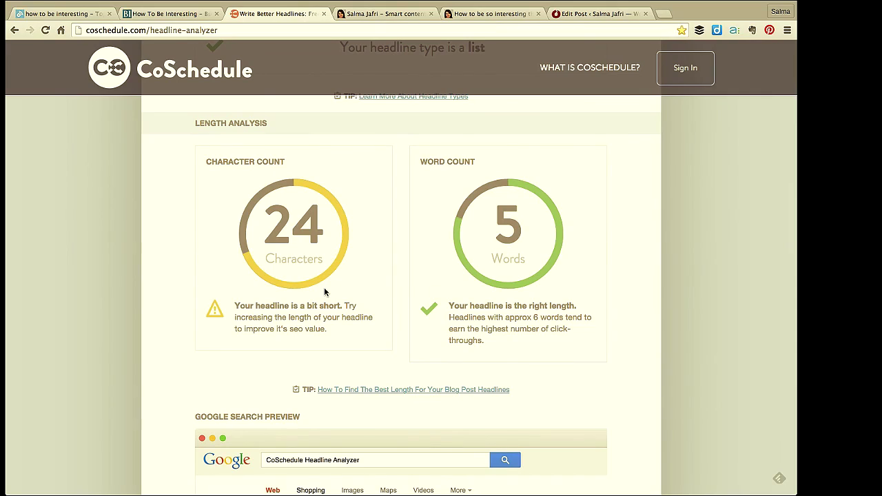
scroll(672, 146, "up", 5)
scroll(672, 148, "up", 10)
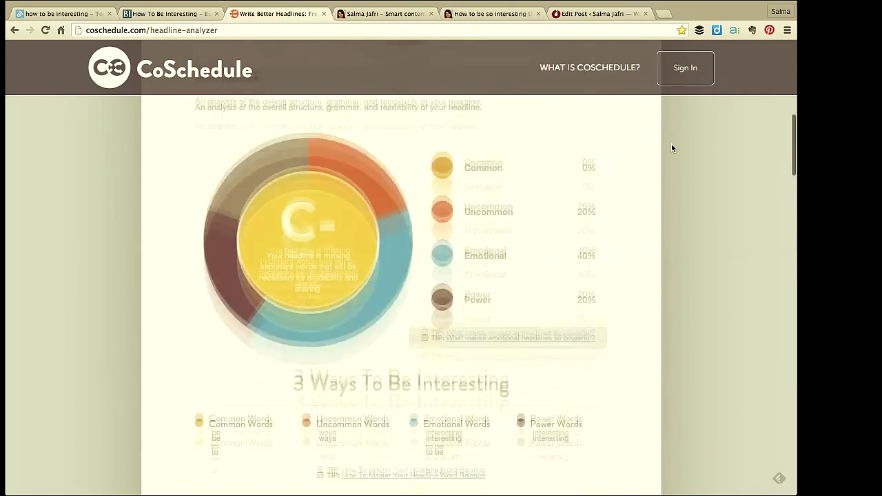
scroll(672, 148, "up", 2)
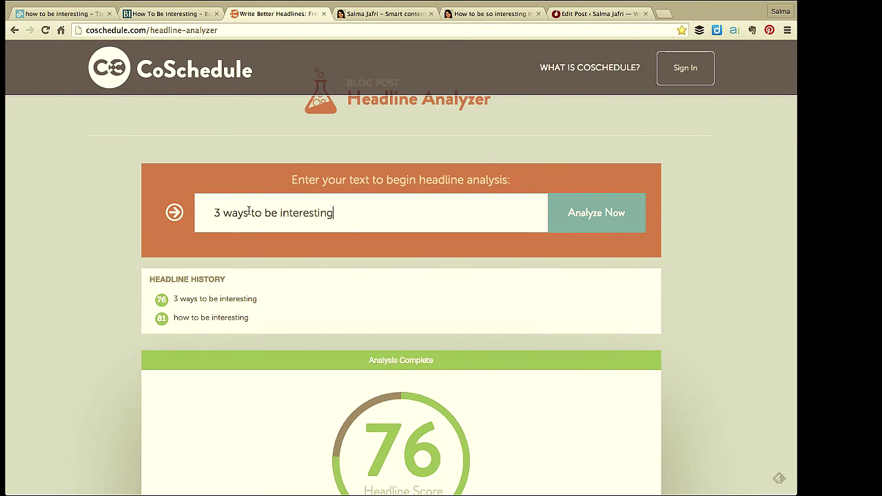
Change the headline to "how to be interesting so people will listen" and analyze it
left_click_drag(248, 213, 208, 212)
type("how")
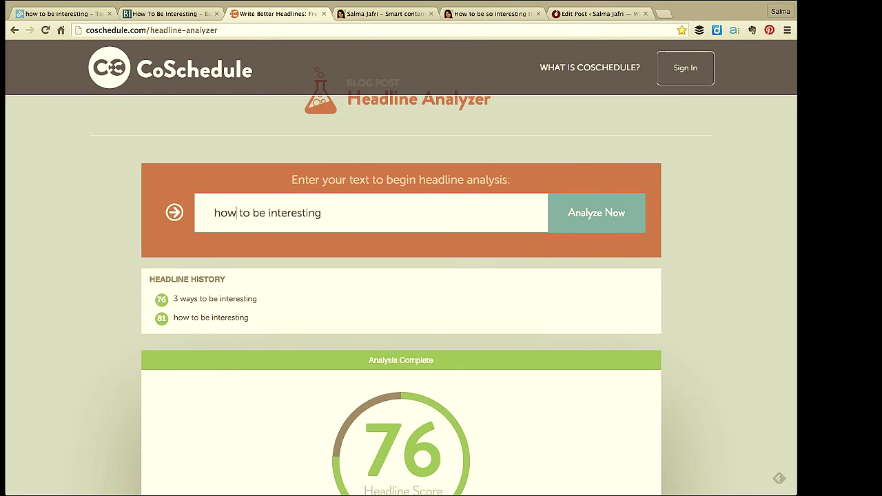
left_click(328, 213)
type("so people will listen")
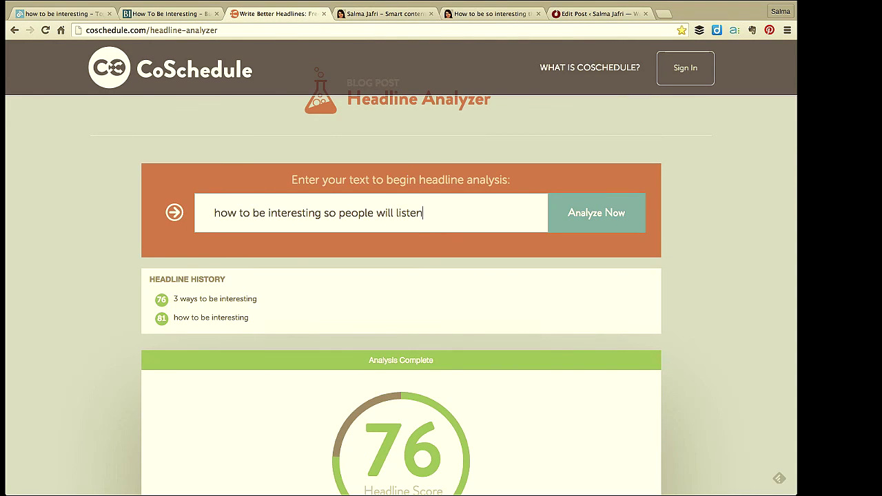
key("Return")
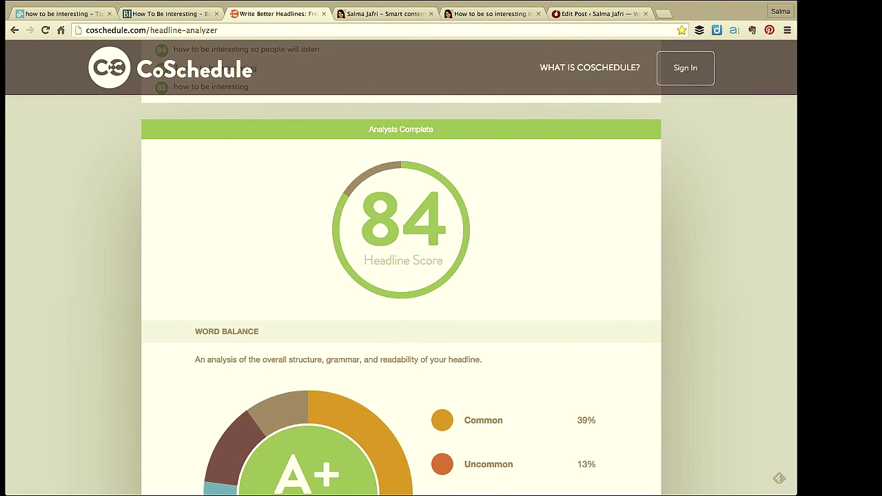
Examine the new headline's score, word balance, headline type, length analysis, Google search preview and email subject line preview
scroll(401, 289, "down", 3)
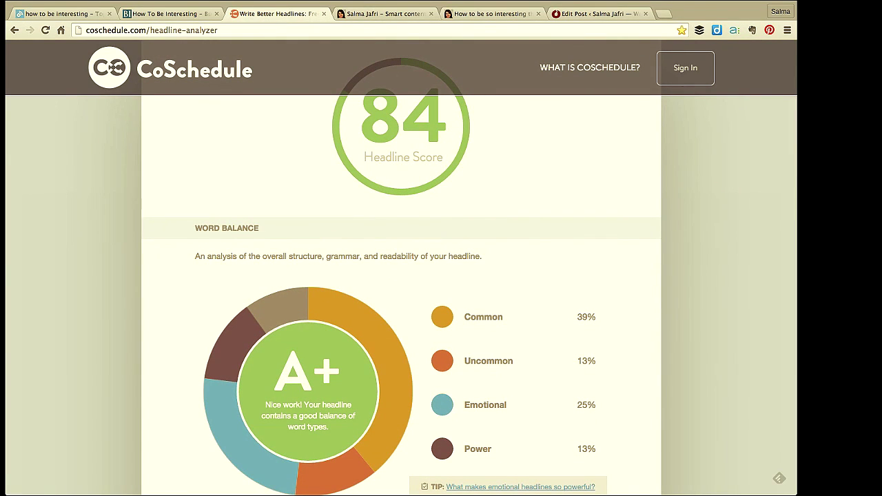
scroll(401, 289, "down", 10)
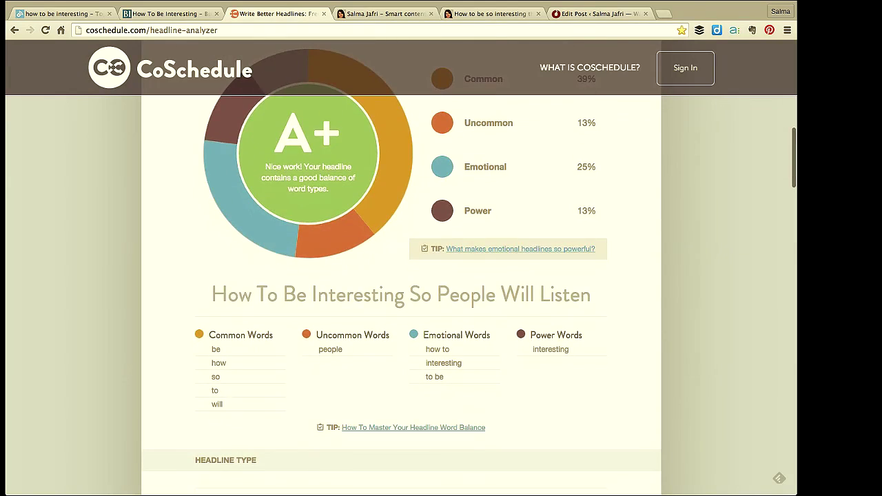
scroll(401, 289, "down", 3)
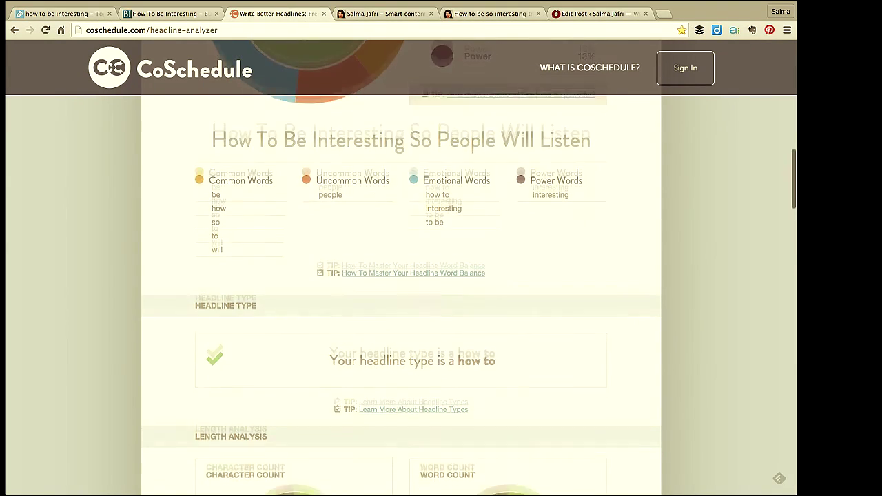
scroll(401, 290, "down", 3)
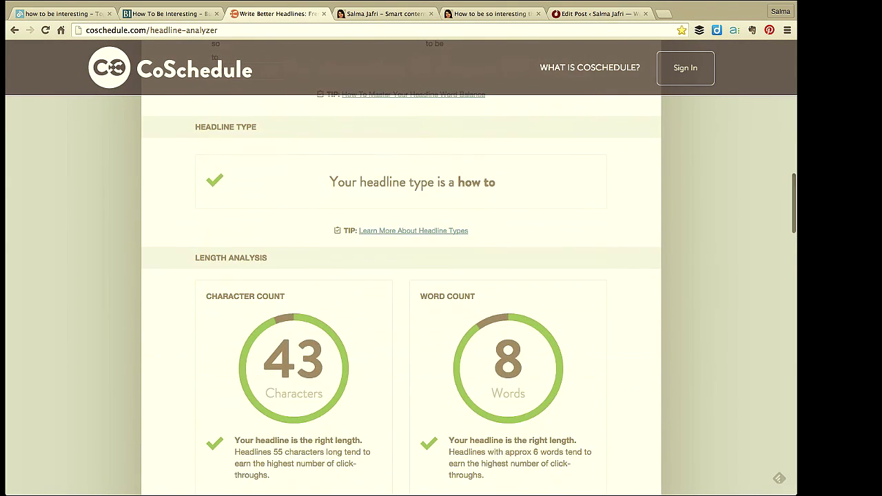
scroll(401, 289, "down", 3)
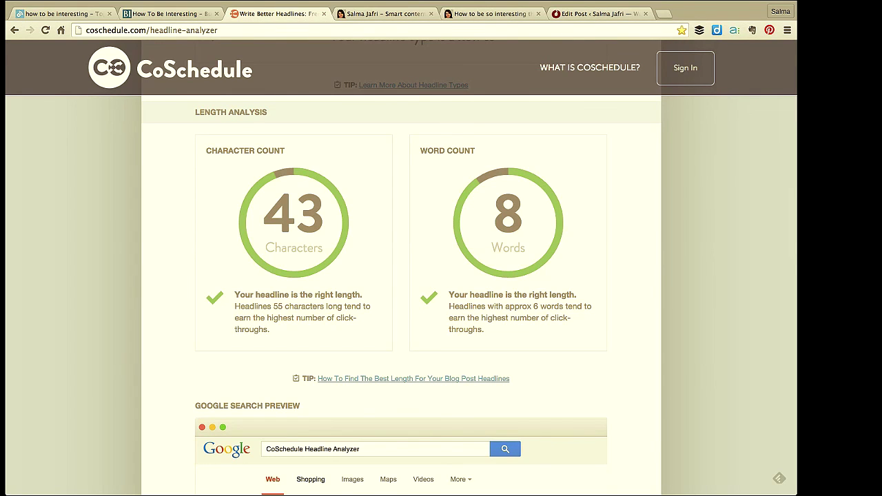
scroll(413, 216, "down", 4)
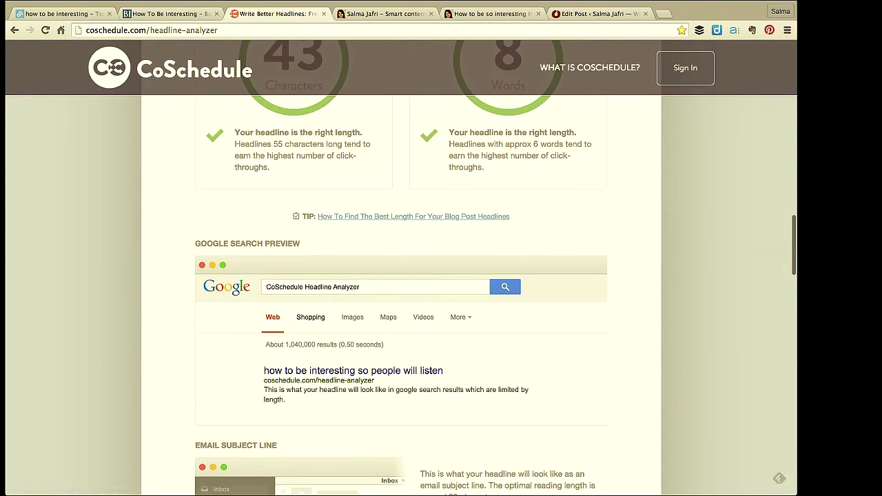
scroll(413, 217, "down", 4)
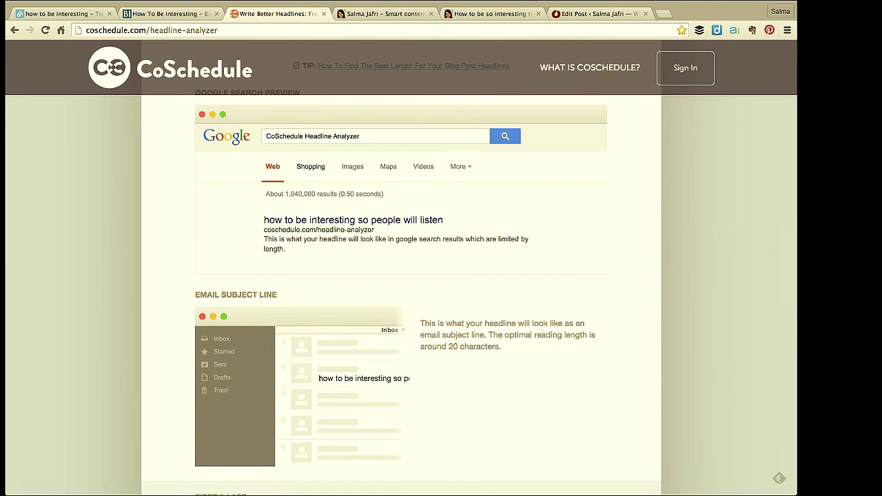
scroll(414, 217, "down", 1)
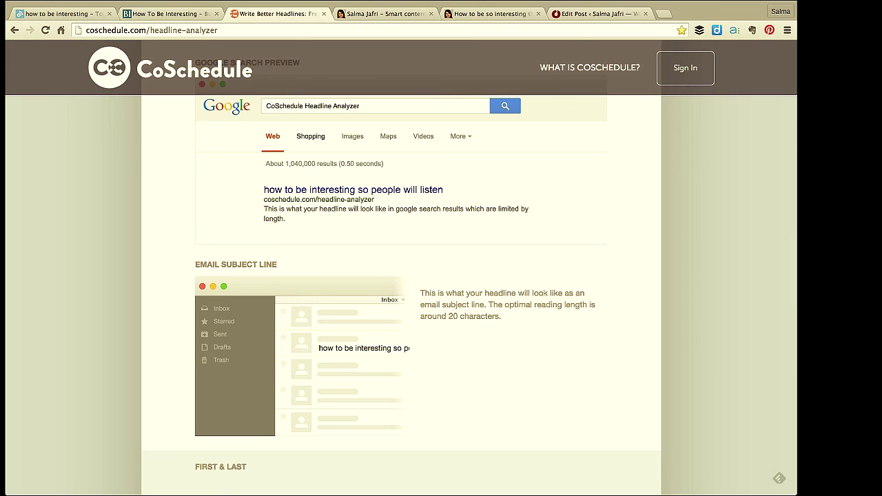
Review the headline's first and last three words, keywords and sentiment, and compare the scores in the headline history
scroll(401, 268, "down", 8)
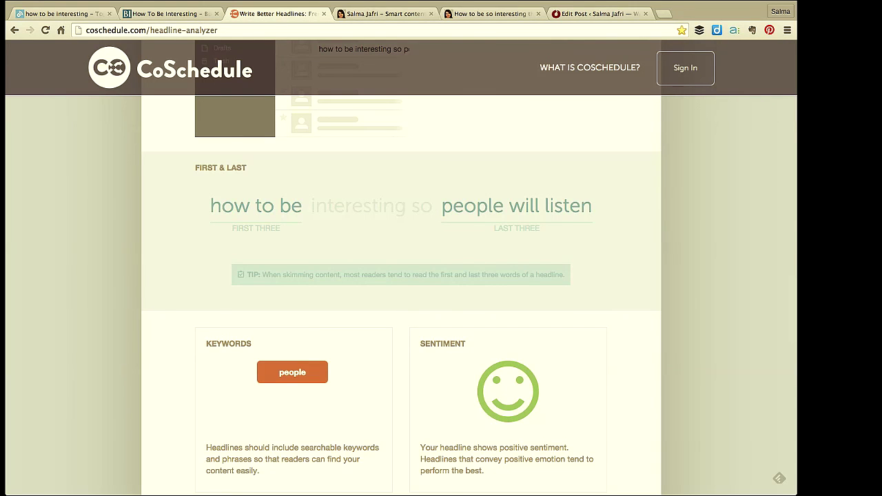
scroll(401, 296, "down", 2)
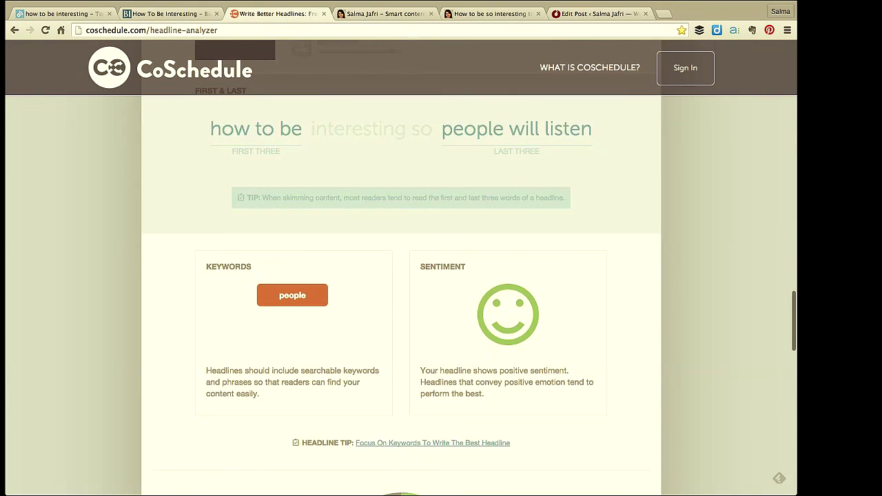
scroll(401, 297, "down", 2)
scroll(401, 296, "down", 3)
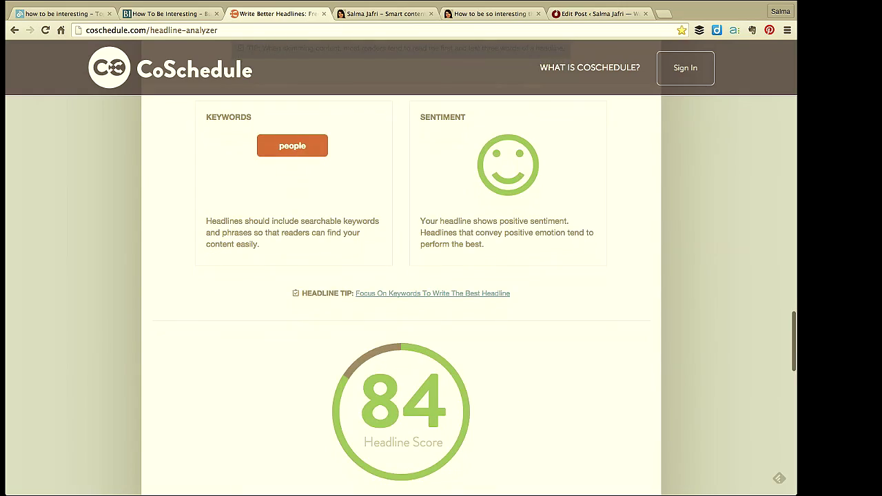
scroll(401, 296, "down", 2)
scroll(401, 296, "up", 13)
scroll(401, 297, "up", 6)
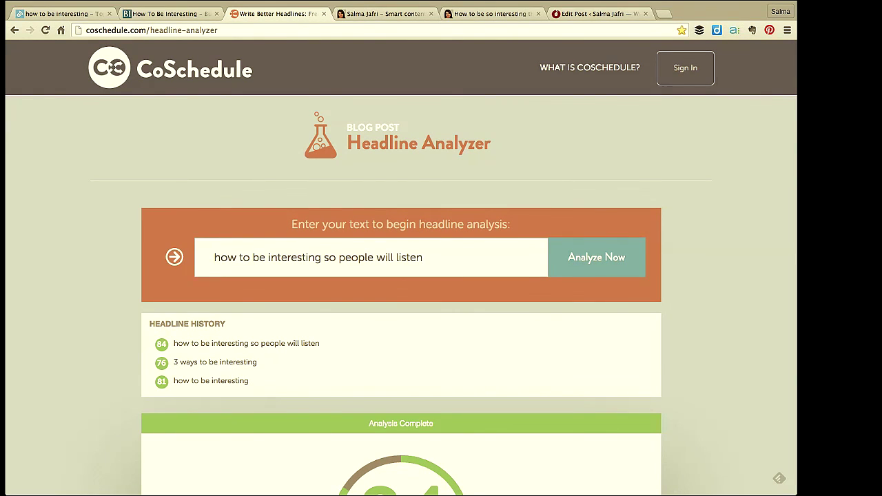
scroll(401, 296, "down", 2)
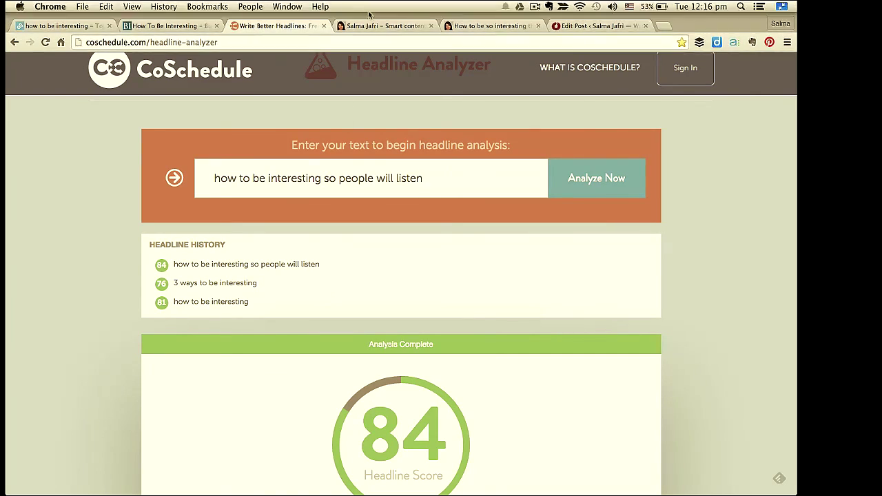
Switch to the open blog home page and look over its recent posts and header
left_click(366, 13)
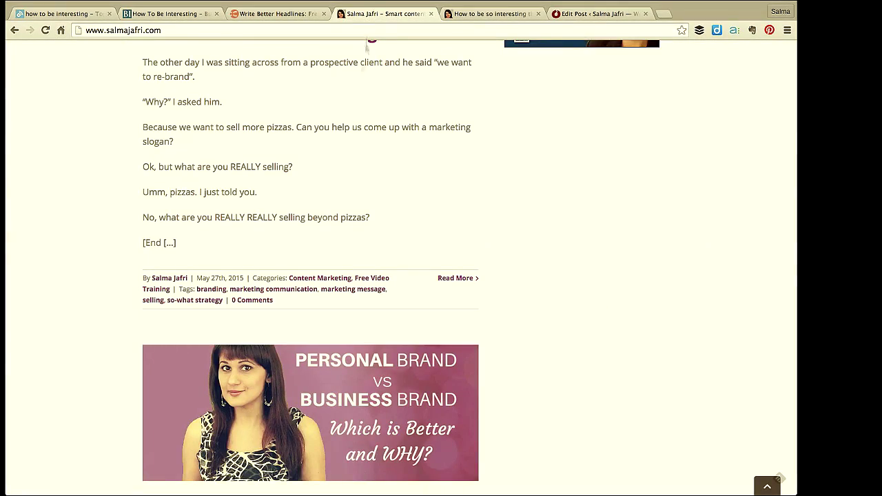
scroll(353, 122, "down", 3)
scroll(354, 121, "up", 10)
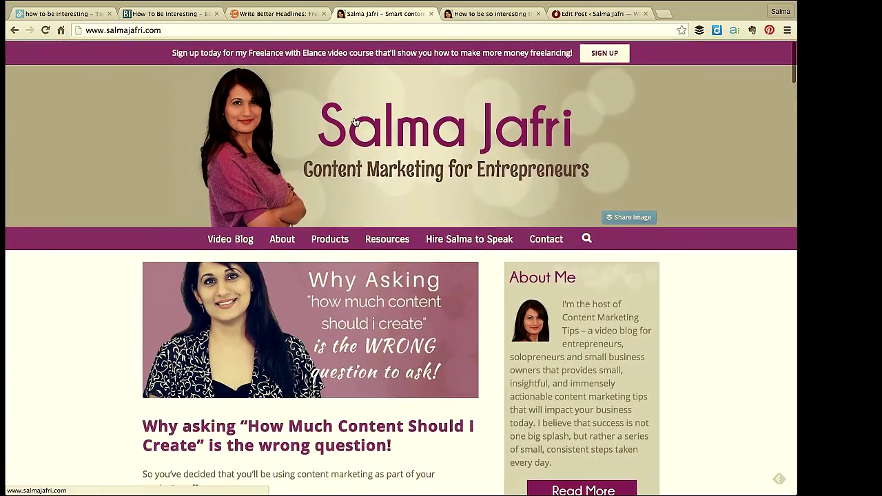
Switch to the published be-interesting blog post and review its featured image, final title and introductory text
left_click(495, 20)
scroll(289, 175, "up", 10)
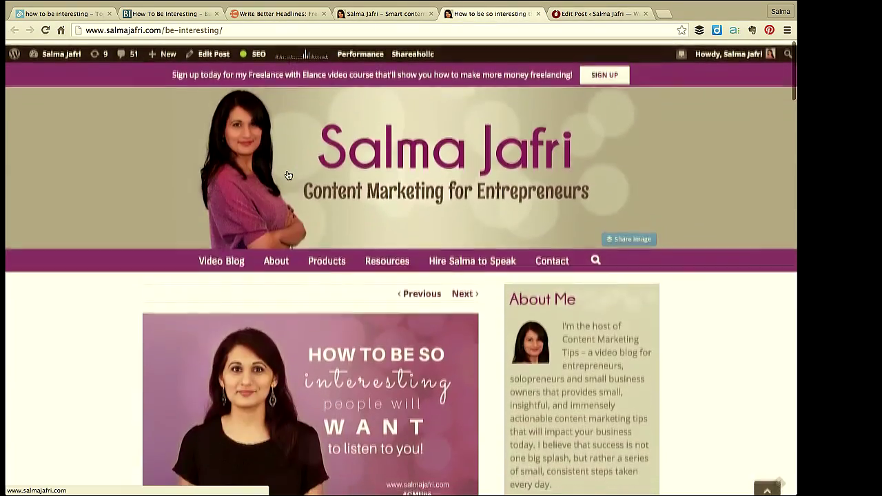
scroll(289, 175, "down", 2)
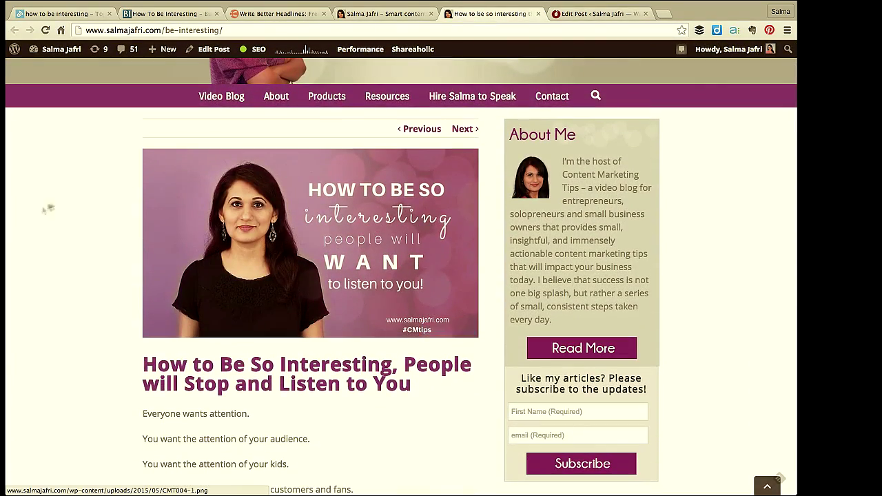
scroll(41, 213, "down", 1)
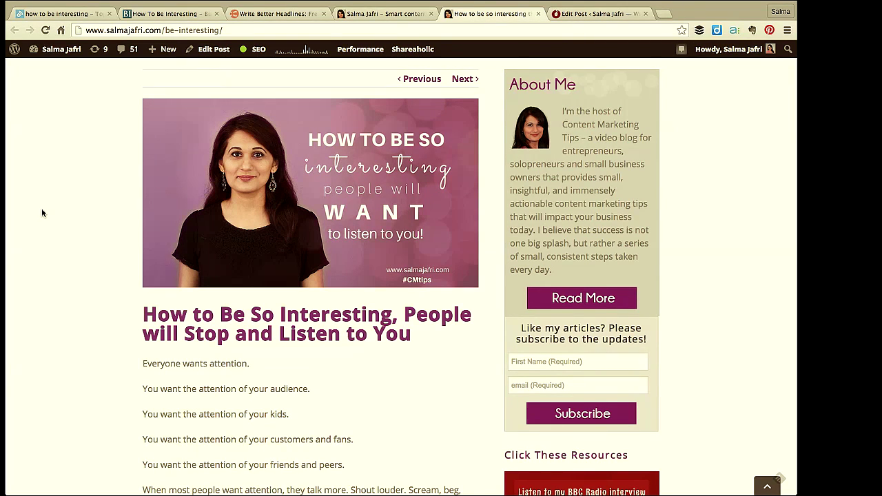
scroll(41, 212, "down", 1)
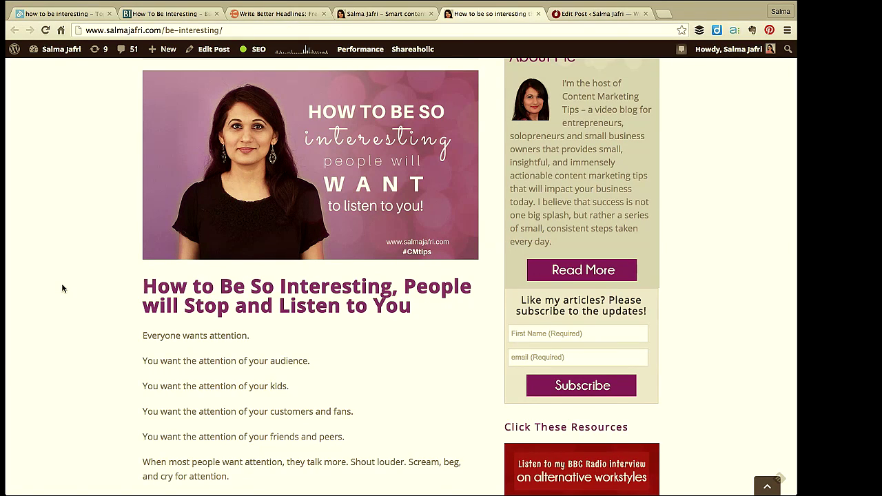
mouse_move(301, 210)
scroll(93, 346, "down", 3)
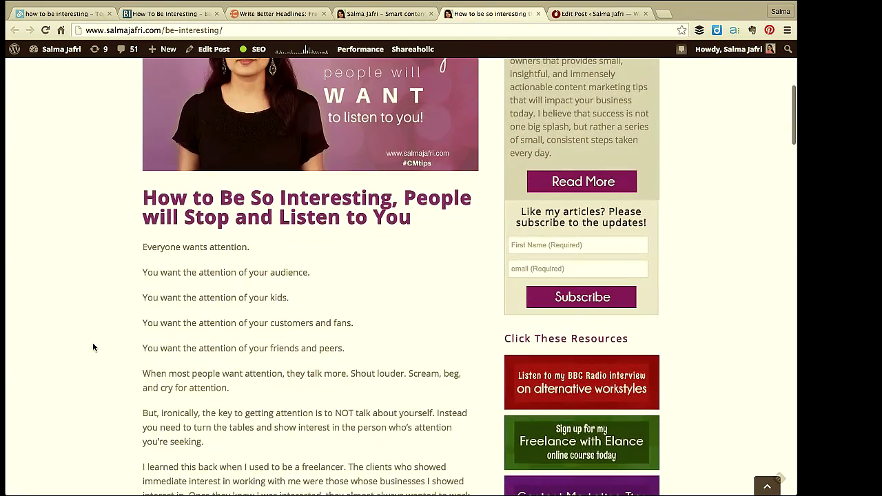
scroll(93, 347, "down", 4)
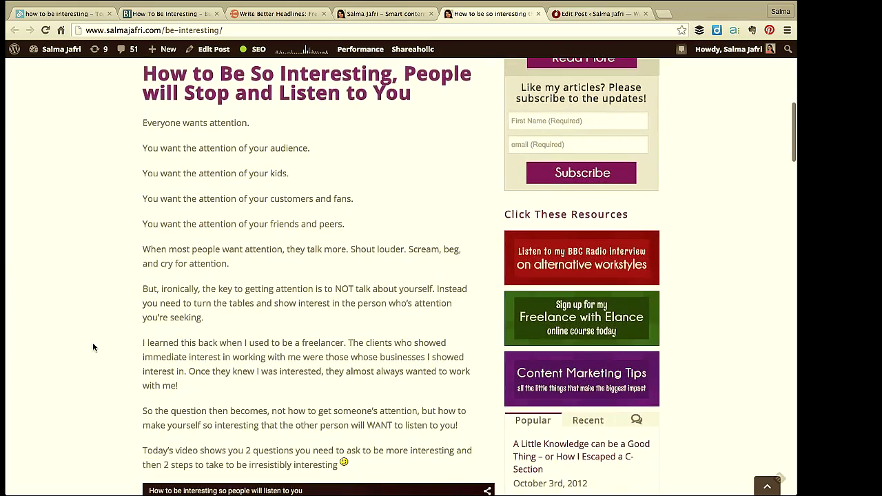
scroll(92, 342, "up", 1)
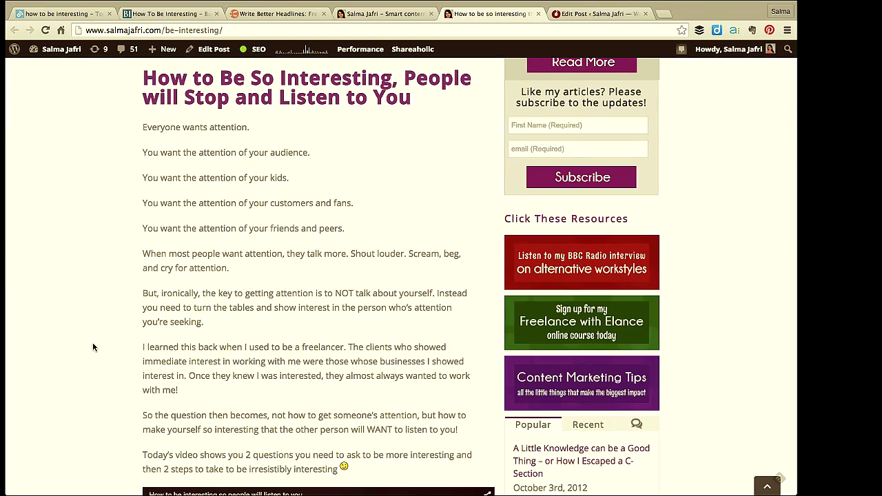
Review the published post's body, from the introduction and embedded video through the video script to the "3 Steps to Being So Interesting" section
scroll(93, 347, "down", 3)
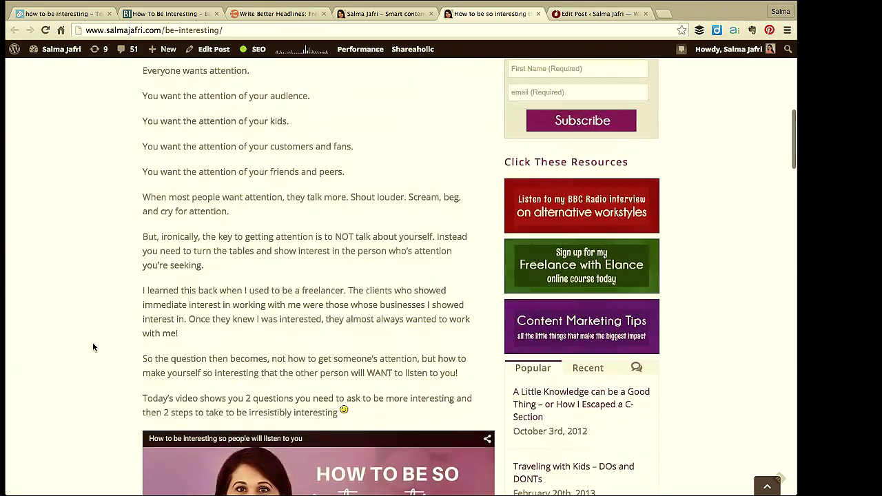
scroll(94, 346, "down", 8)
scroll(93, 346, "down", 6)
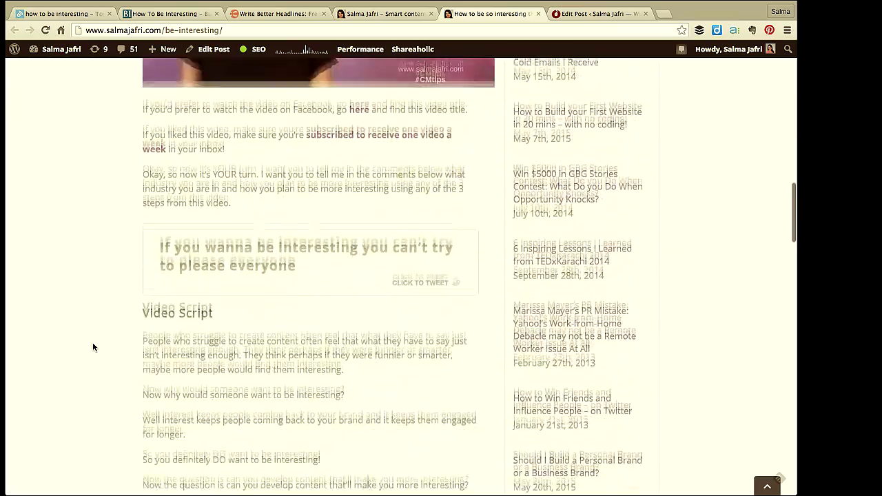
scroll(93, 348, "down", 7)
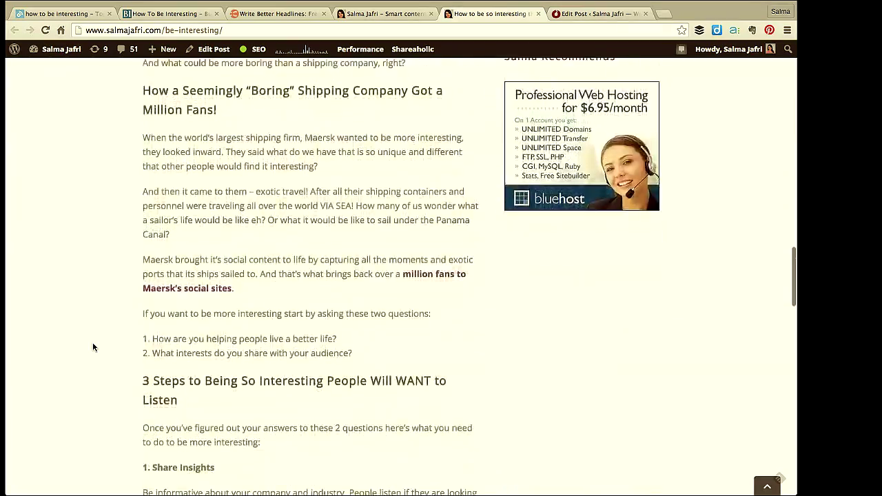
scroll(92, 346, "down", 1)
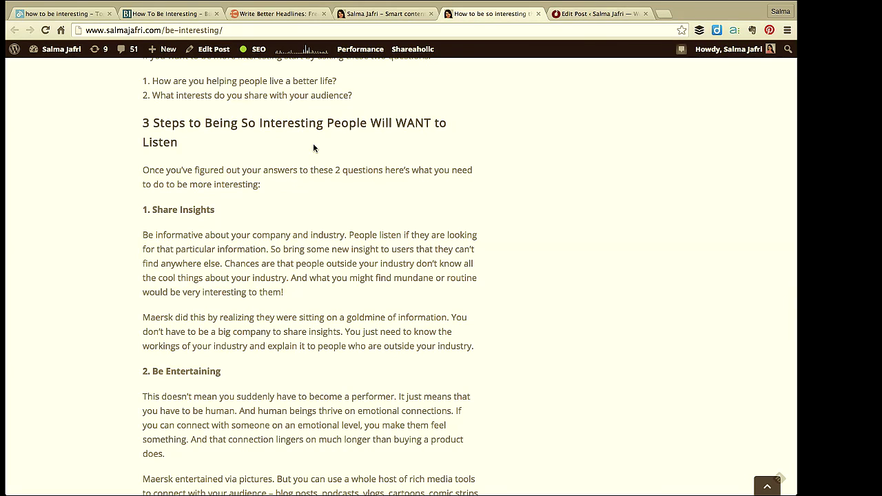
scroll(313, 148, "down", 1)
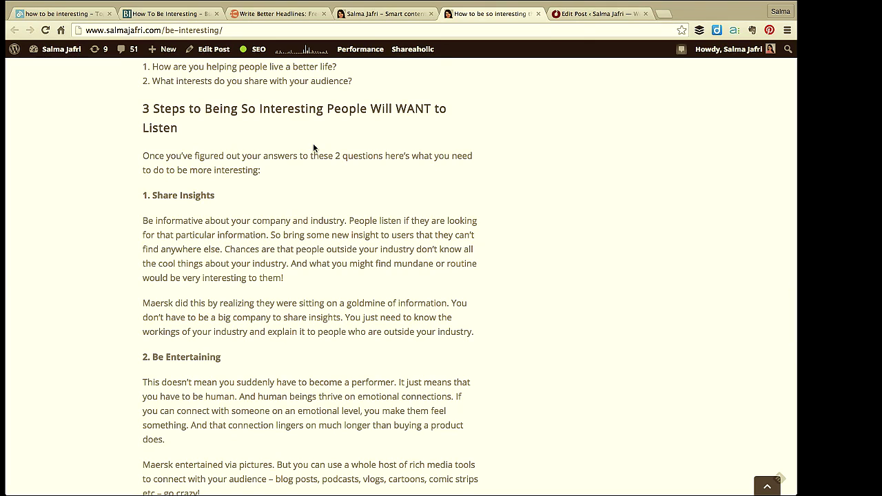
Revisit the BuzzSumo most-shared results for "how to be interesting", and return to the CoSchedule Headline Analyzer results
left_click(67, 15)
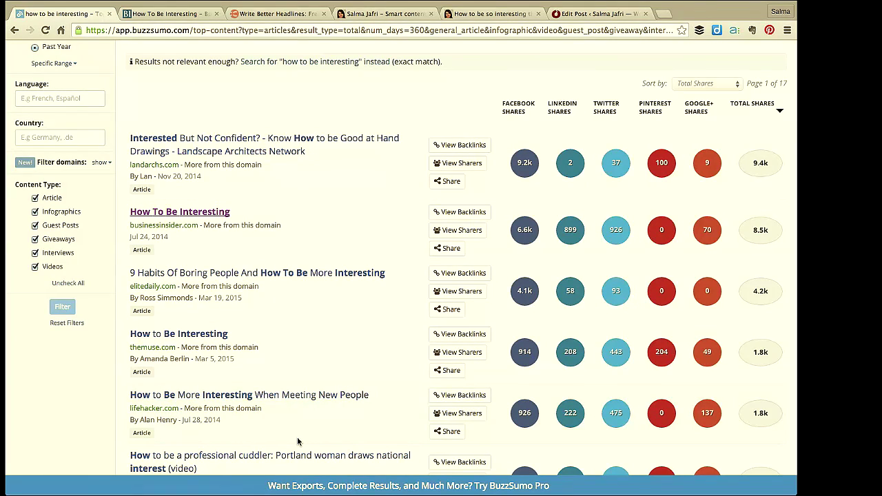
scroll(298, 441, "down", 1)
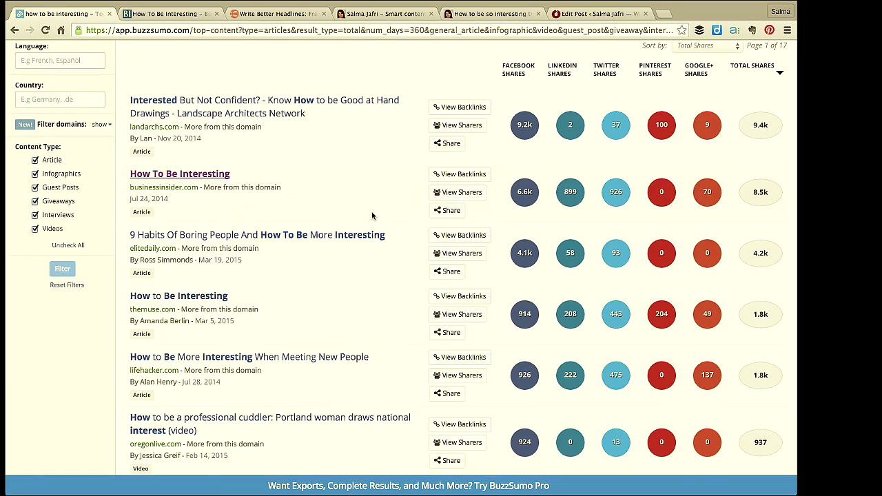
scroll(371, 216, "up", 4)
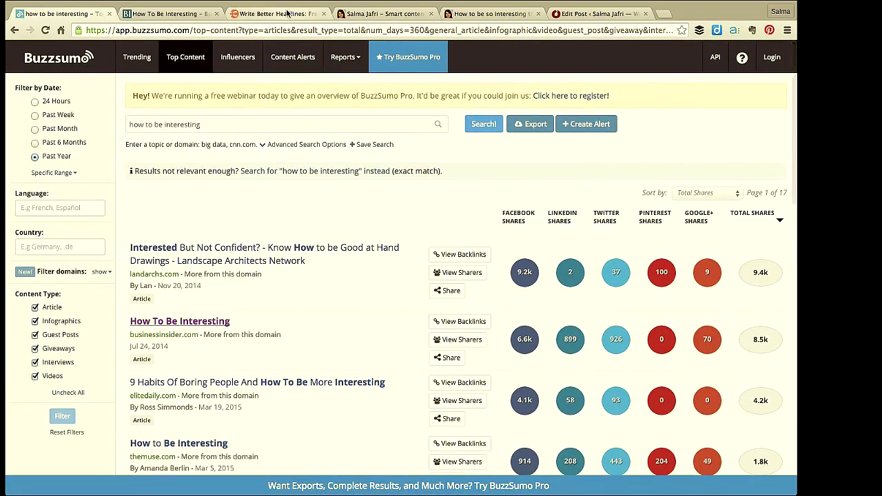
left_click(285, 14)
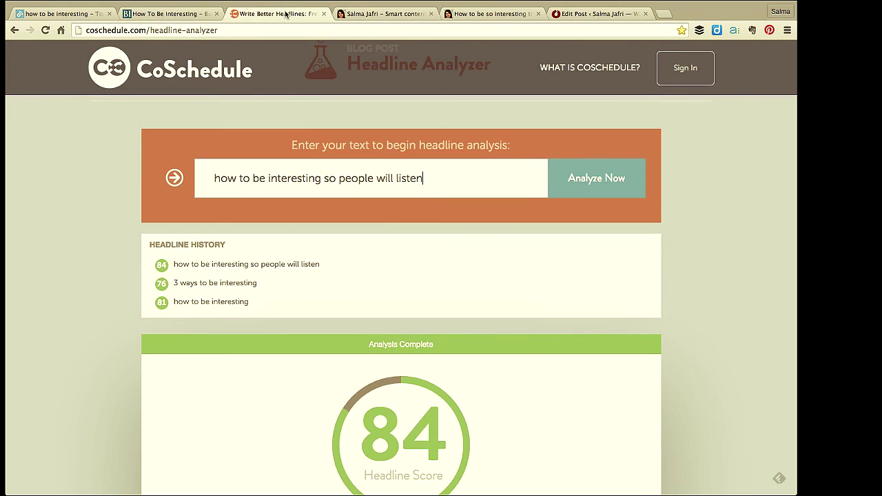